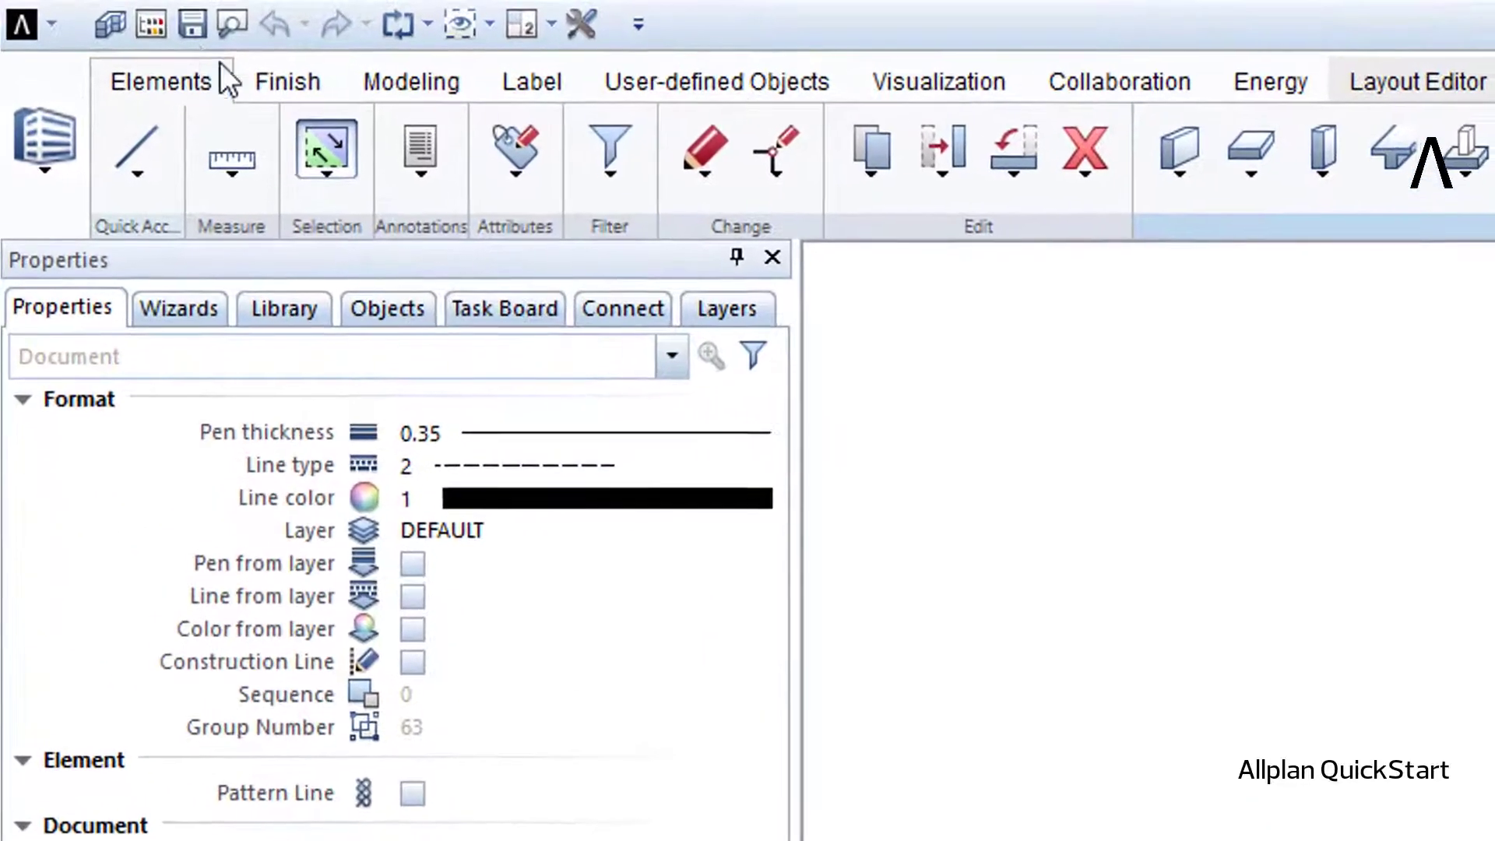
Create a new local project named "practice buildingstructure"
left_click(110, 24)
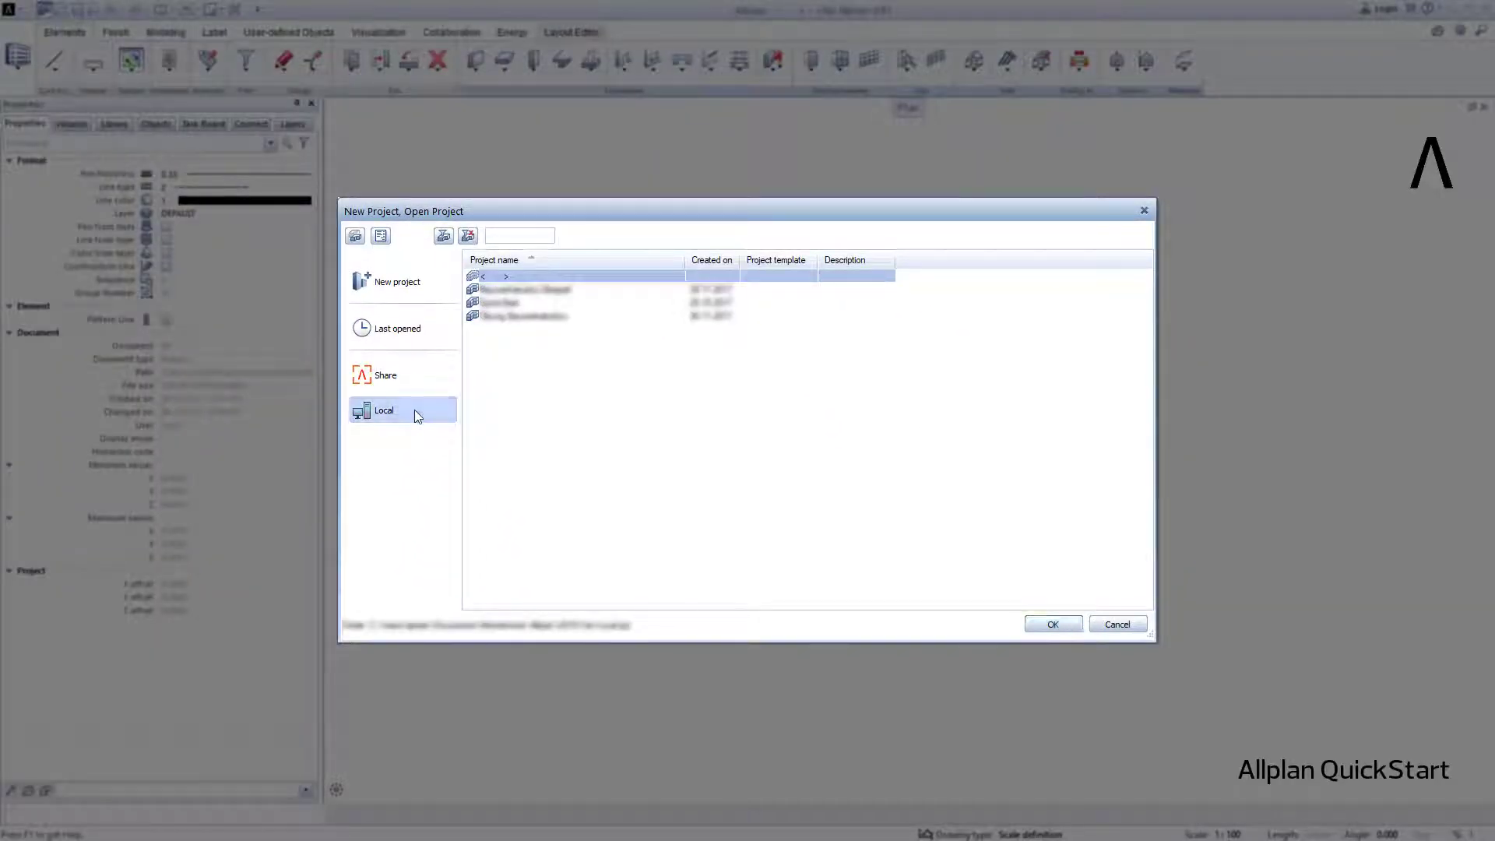
left_click(415, 409)
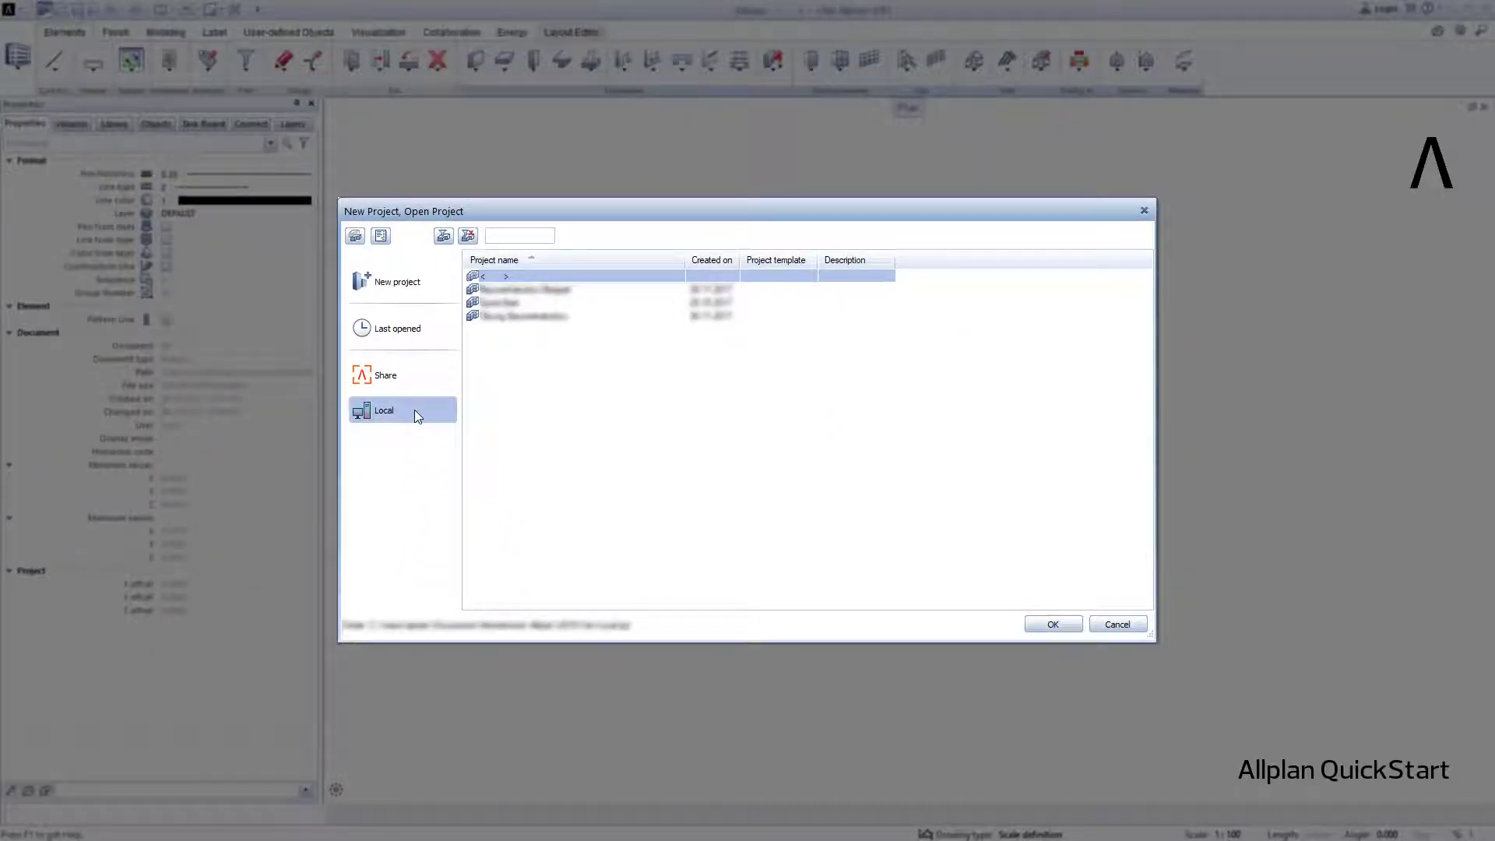
left_click(407, 283)
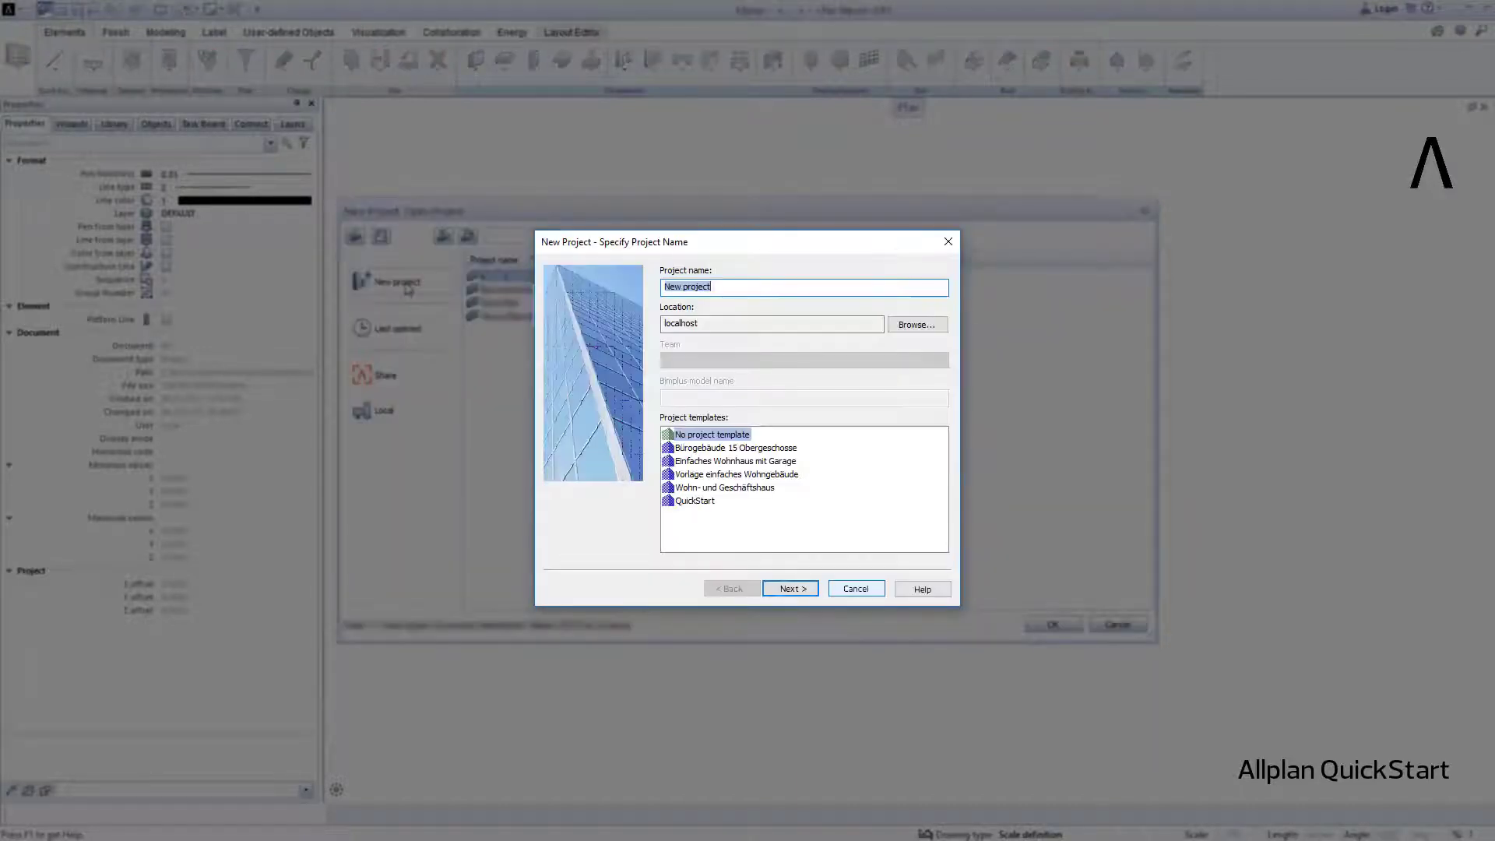
type("practice buildingstructure")
left_click(785, 595)
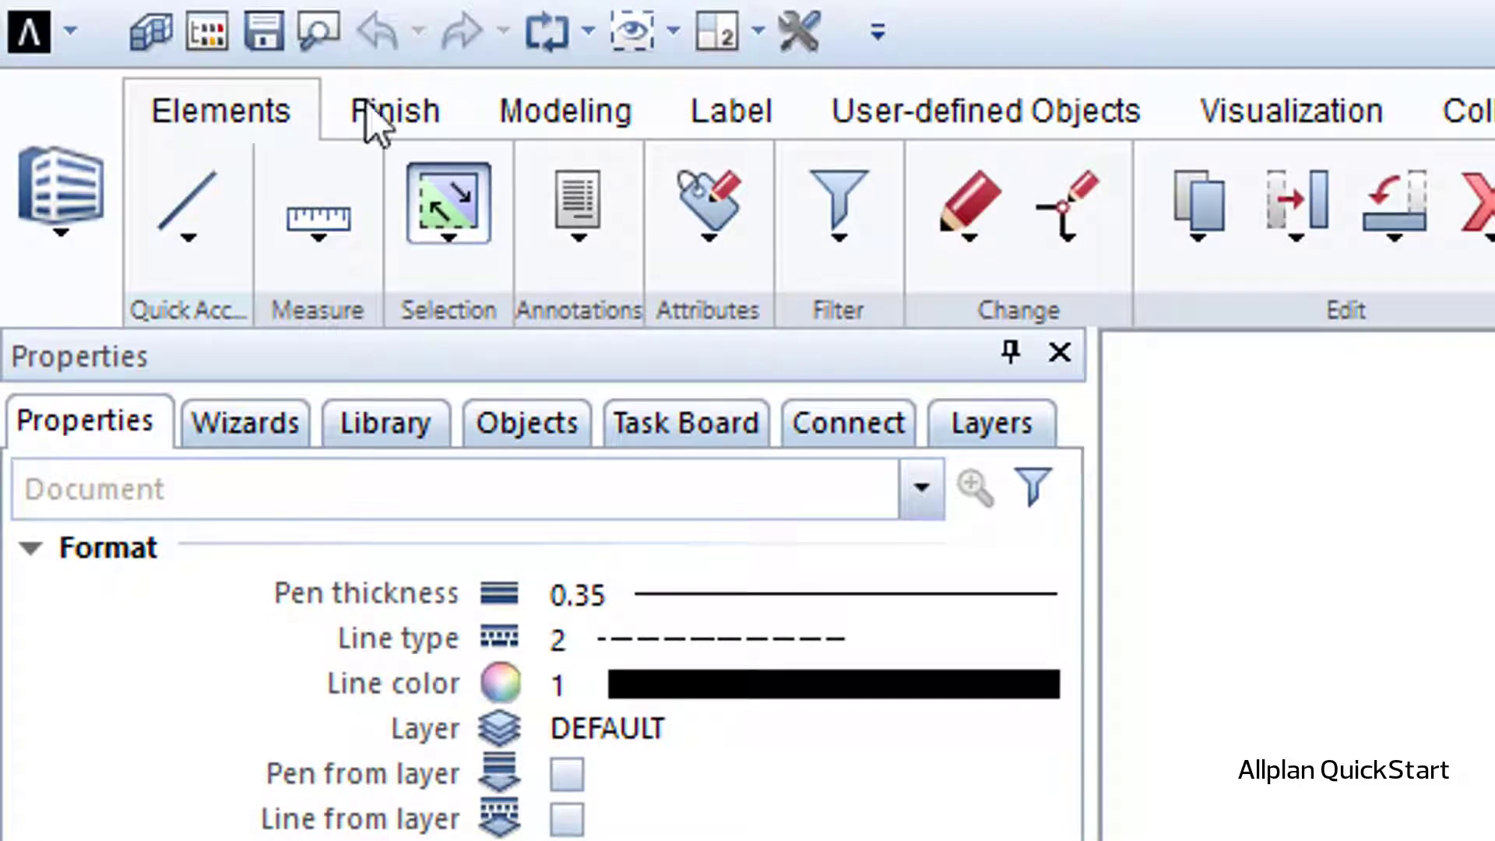
Start a custom building structure for the project and insert a Site level directly under the project
left_click(207, 31)
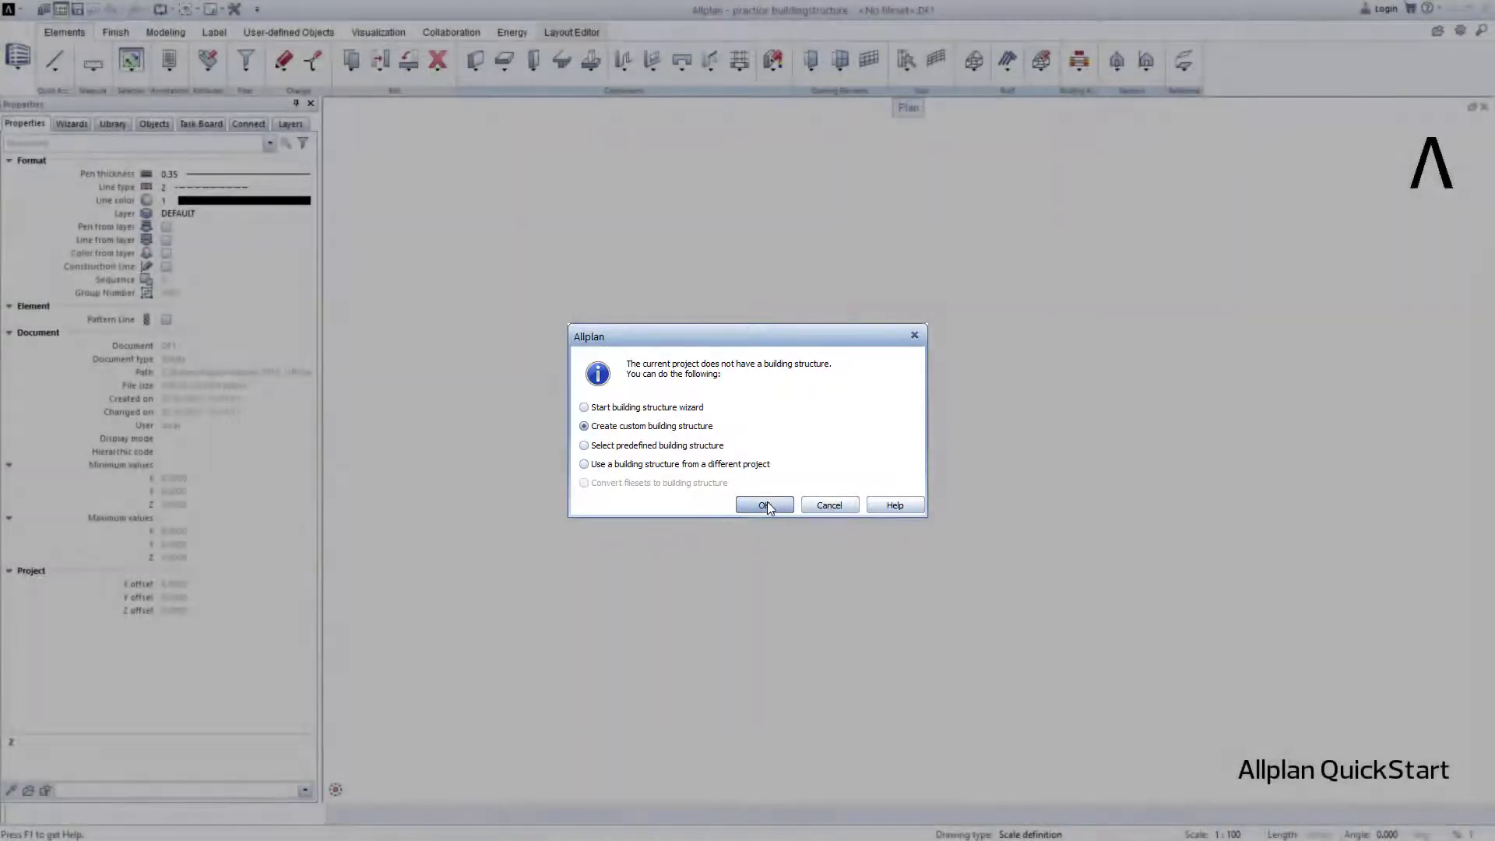
left_click(767, 505)
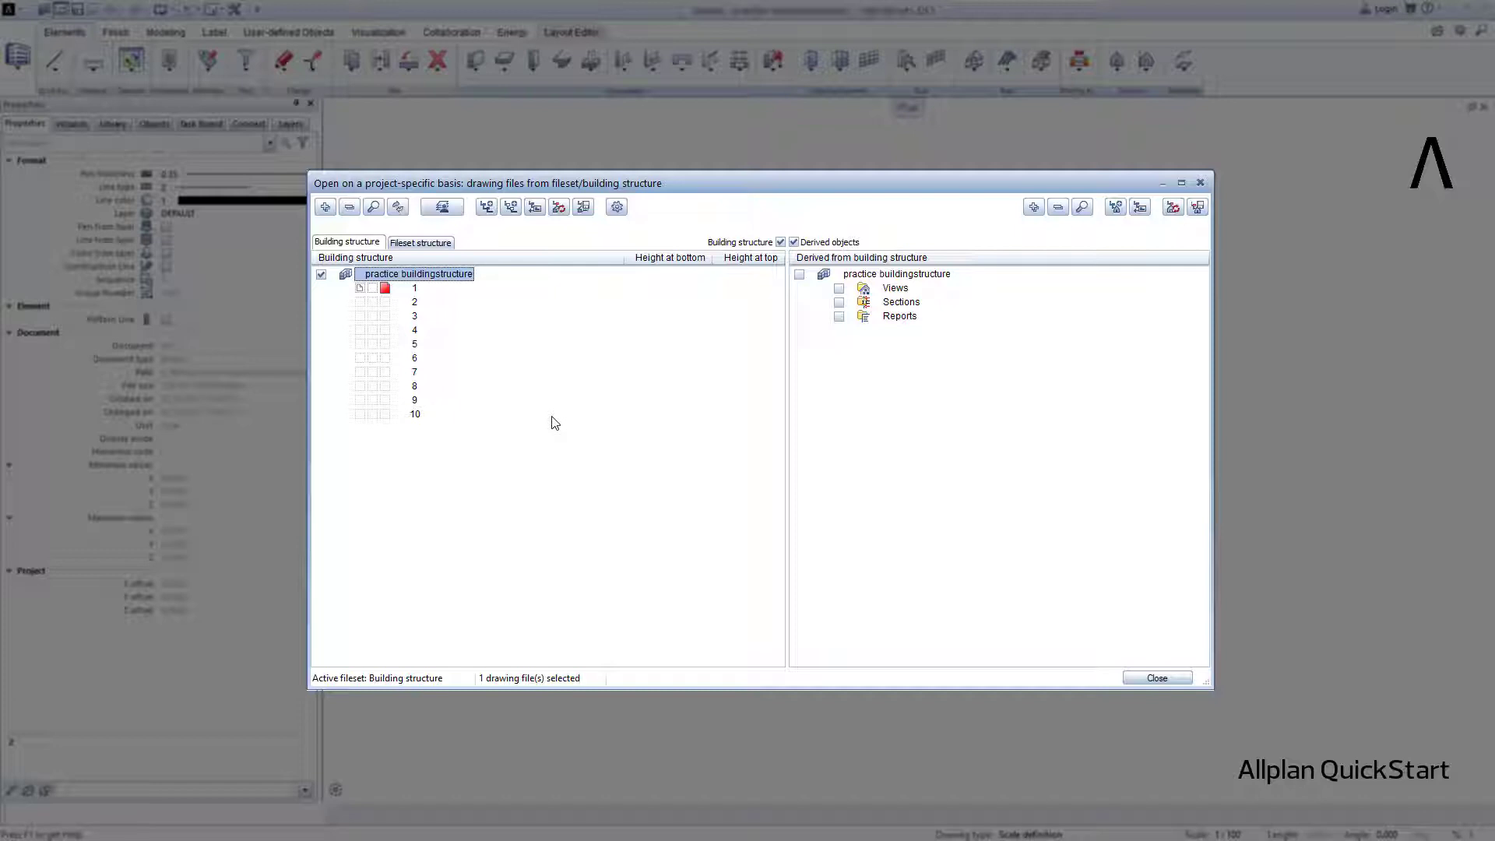
right_click(450, 276)
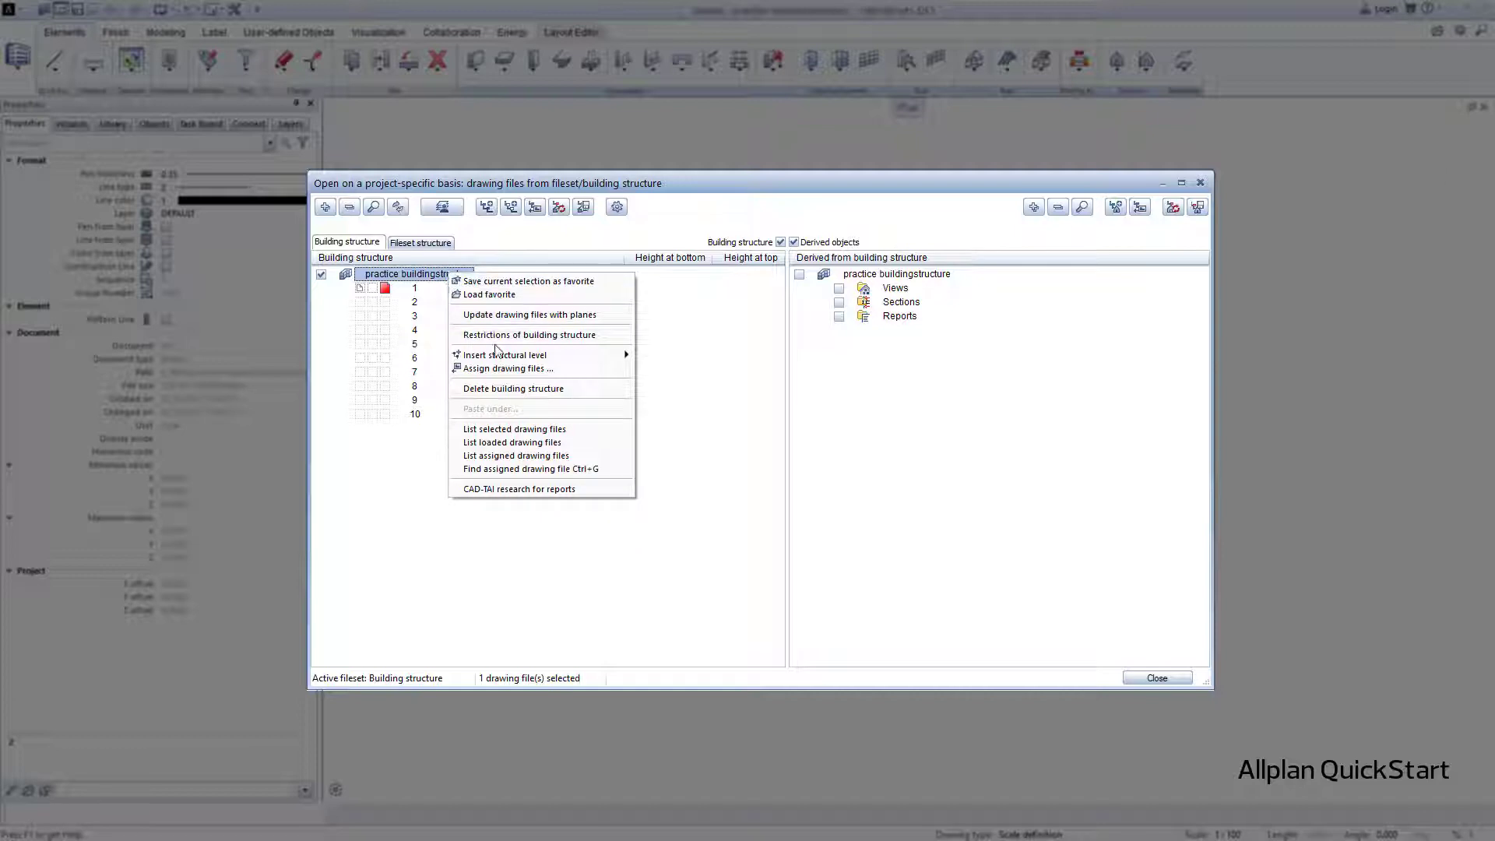
mouse_move(511, 358)
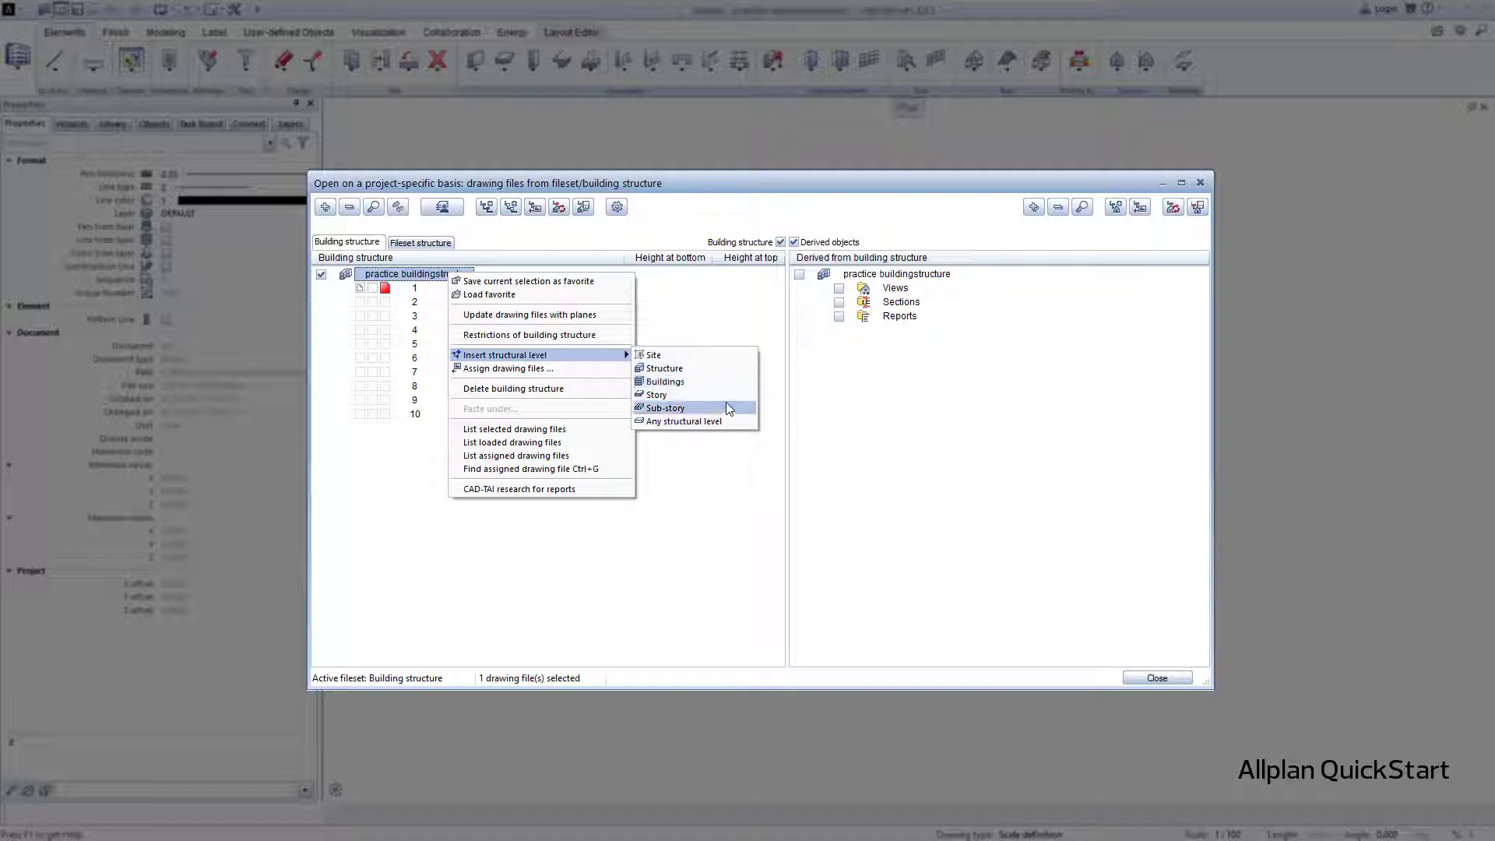
left_click(722, 356)
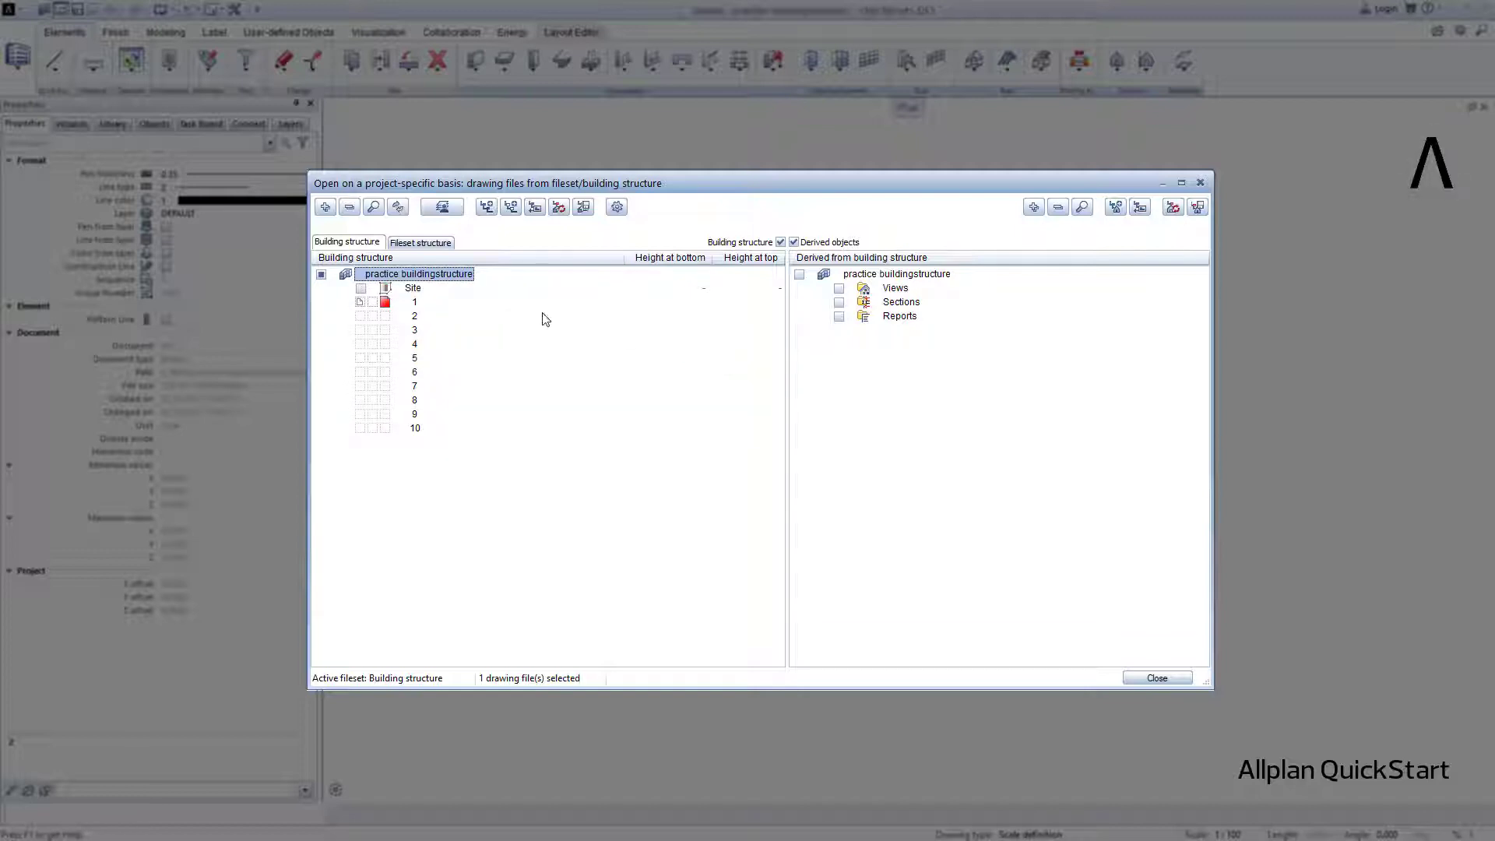
Rename the Site level in the building structure as "Site Anytown"
left_click(421, 292)
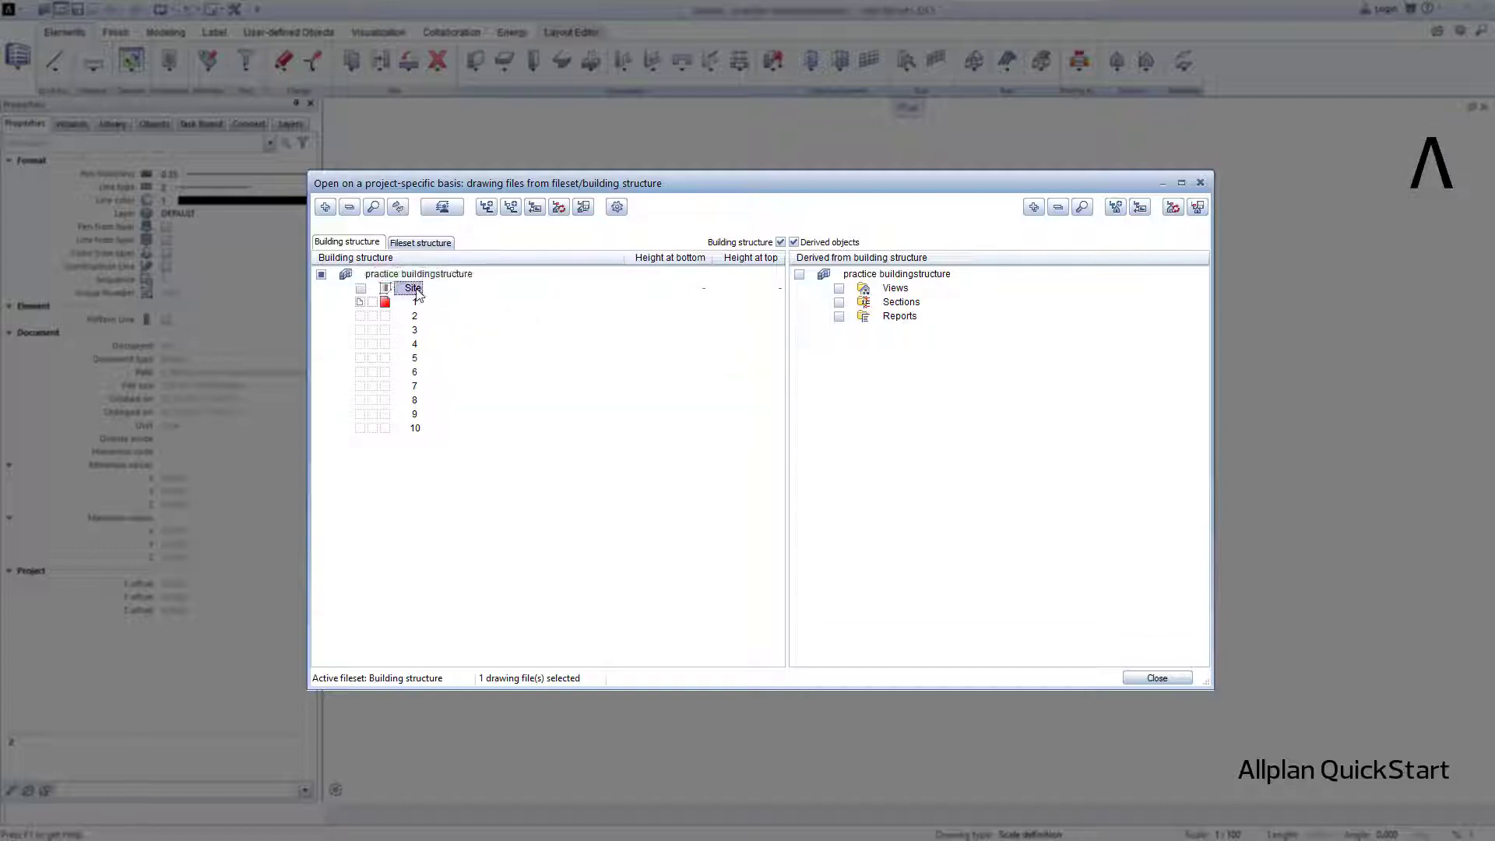
left_click(412, 289)
left_click(427, 289)
type("Anne")
type("own")
key("Return")
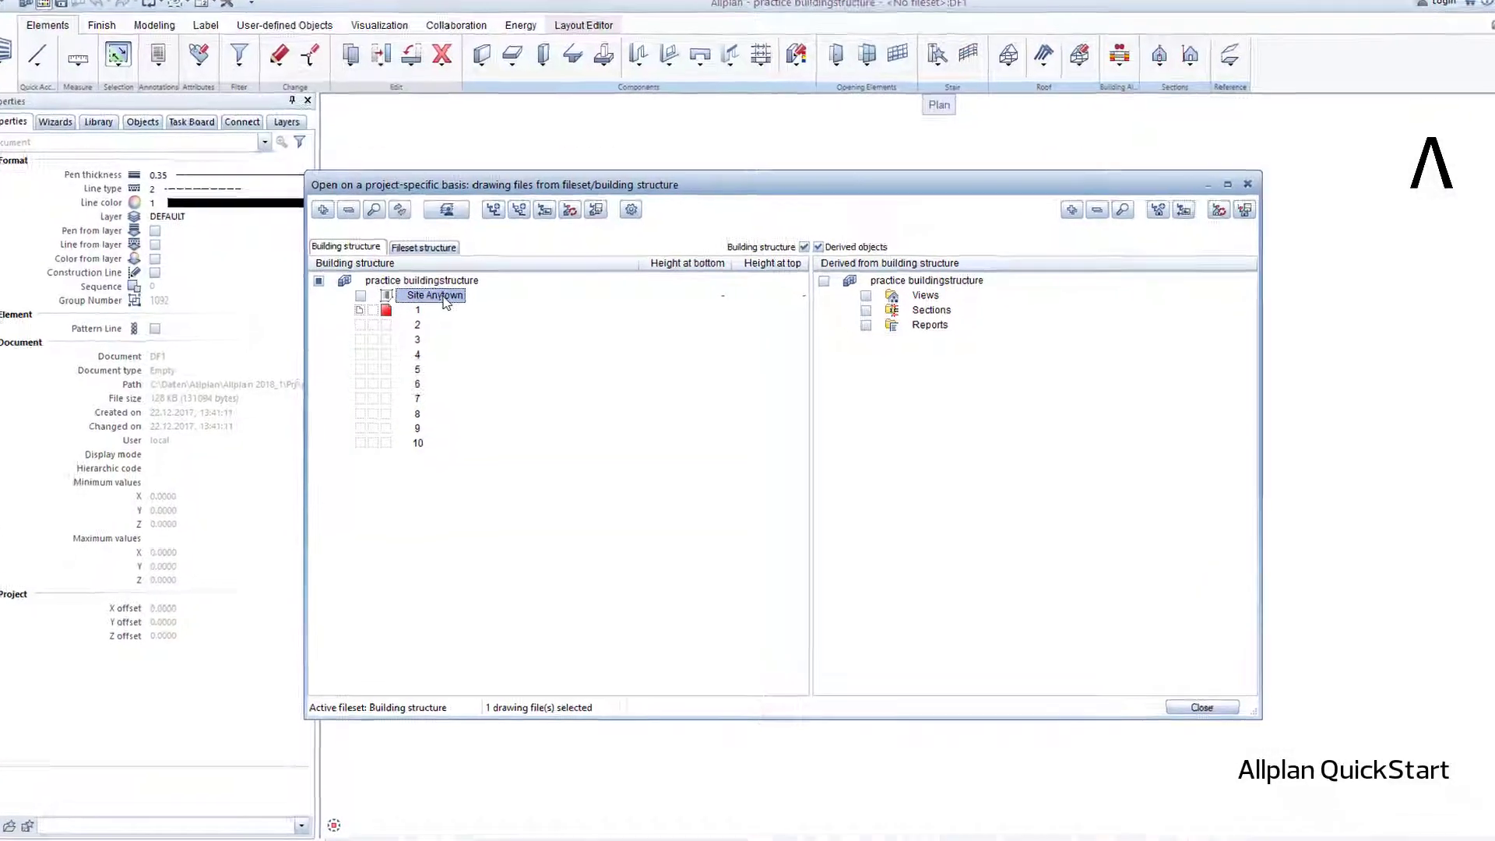
Insert a Buildings structural level under Site Anytown
right_click(438, 289)
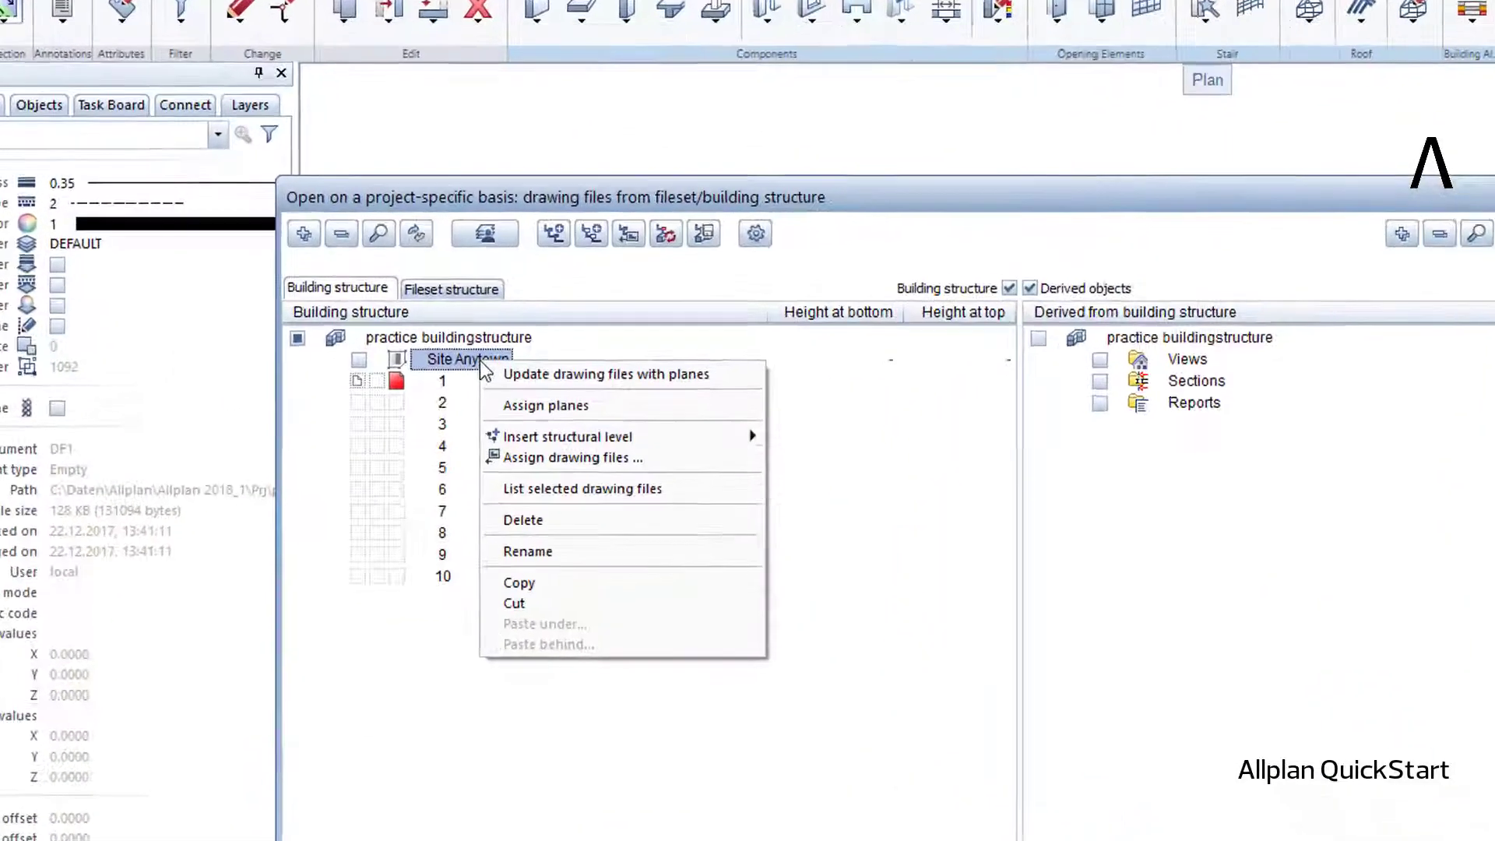
mouse_move(504, 442)
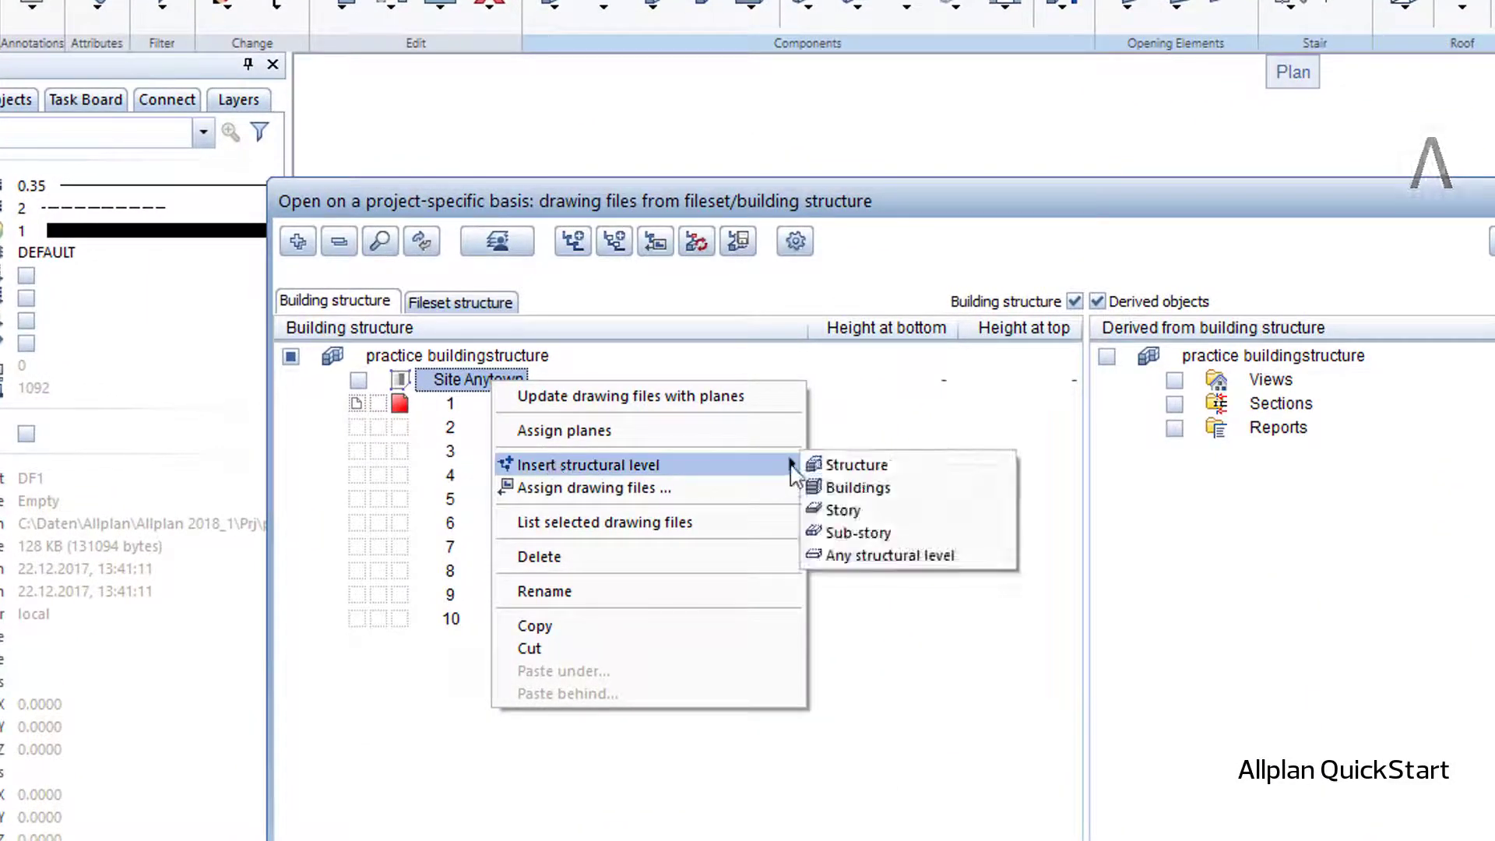
left_click(966, 489)
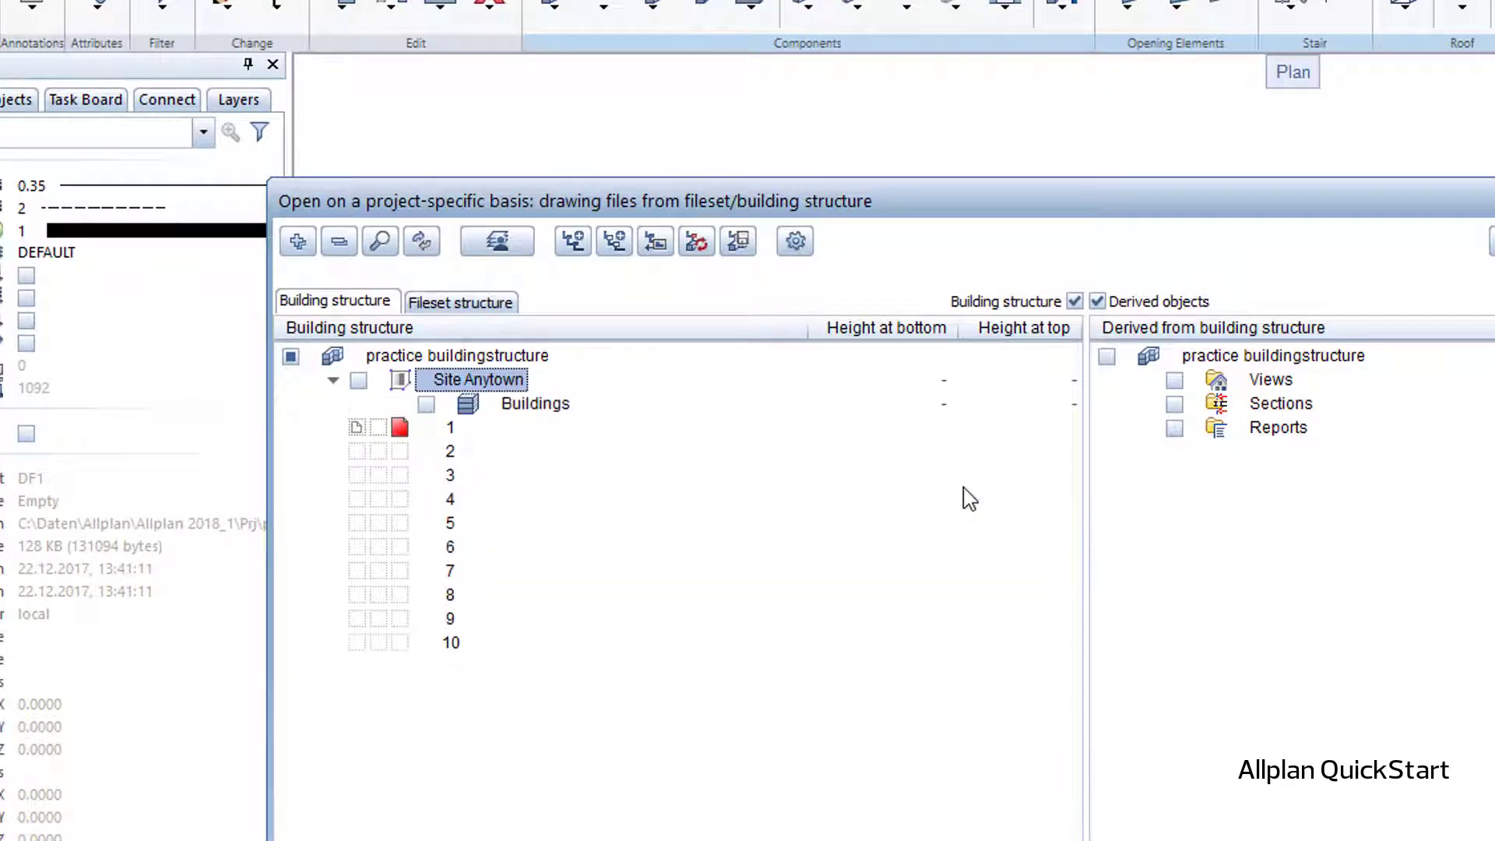
Insert three Story structural levels under the Buildings level
right_click(557, 406)
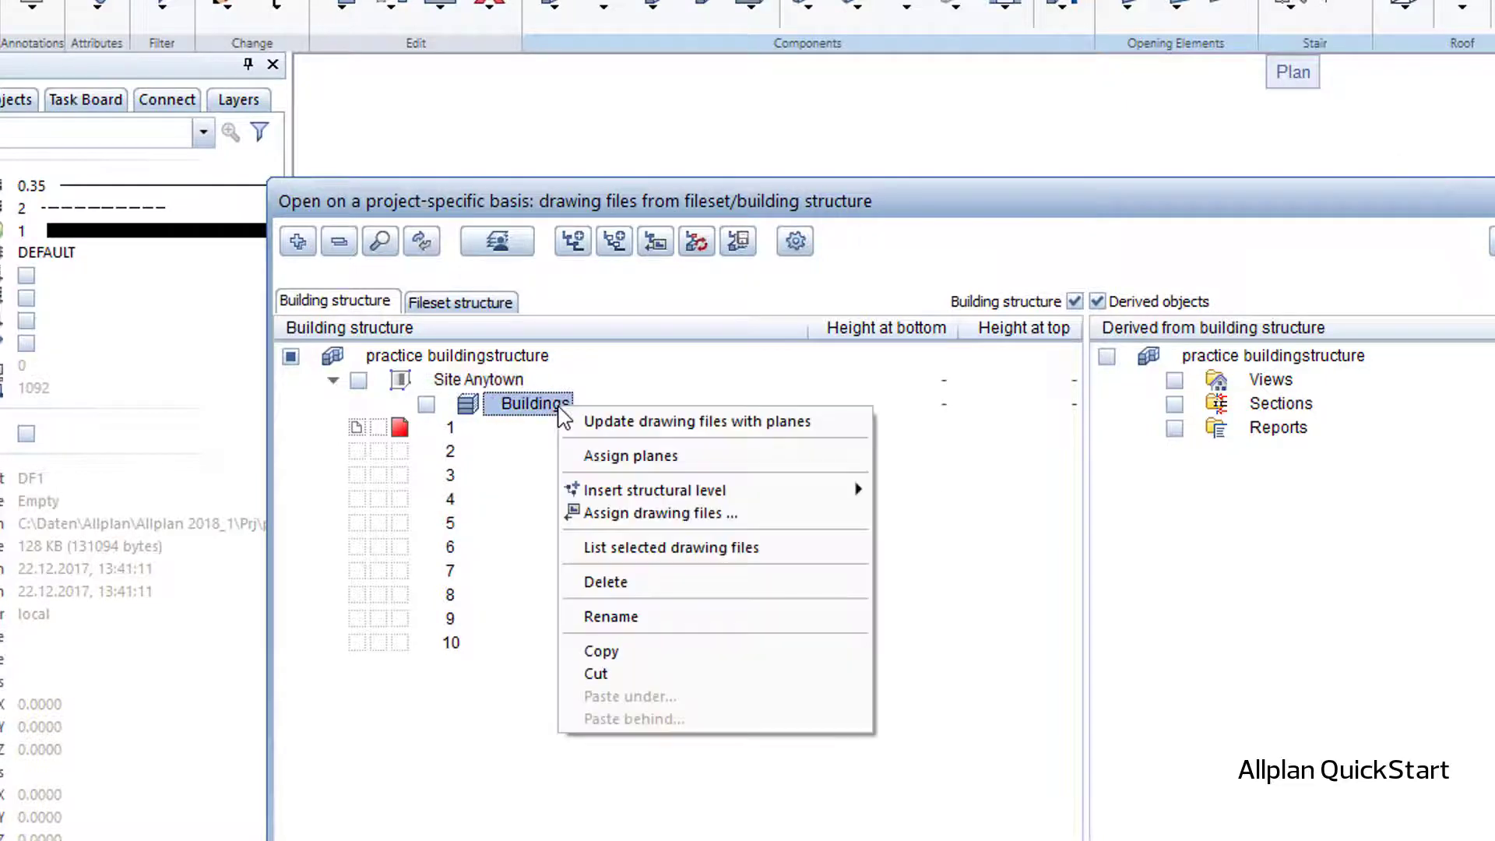
mouse_move(824, 491)
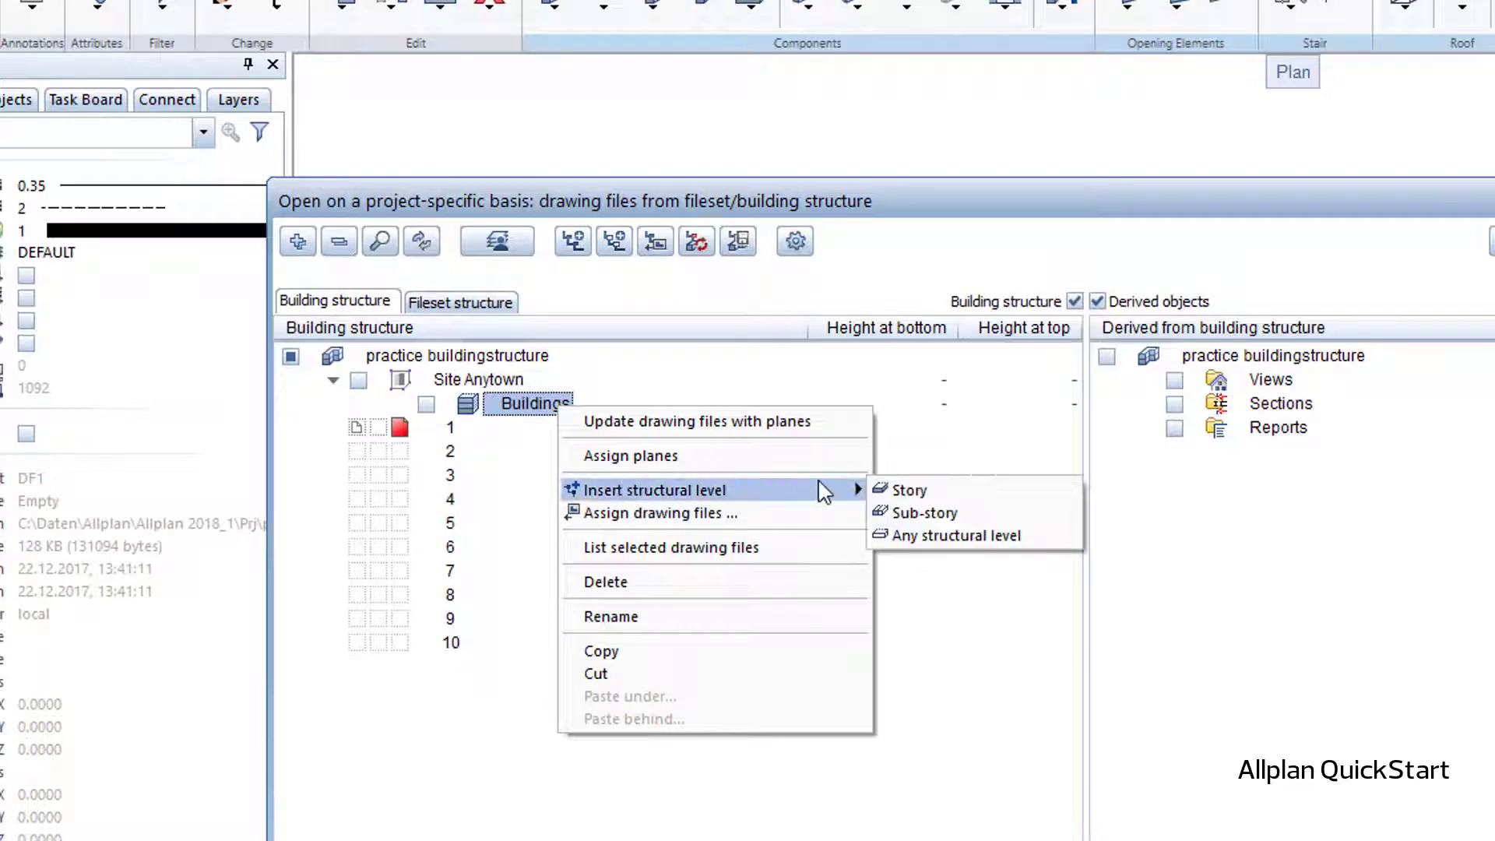
left_click(884, 491)
right_click(538, 406)
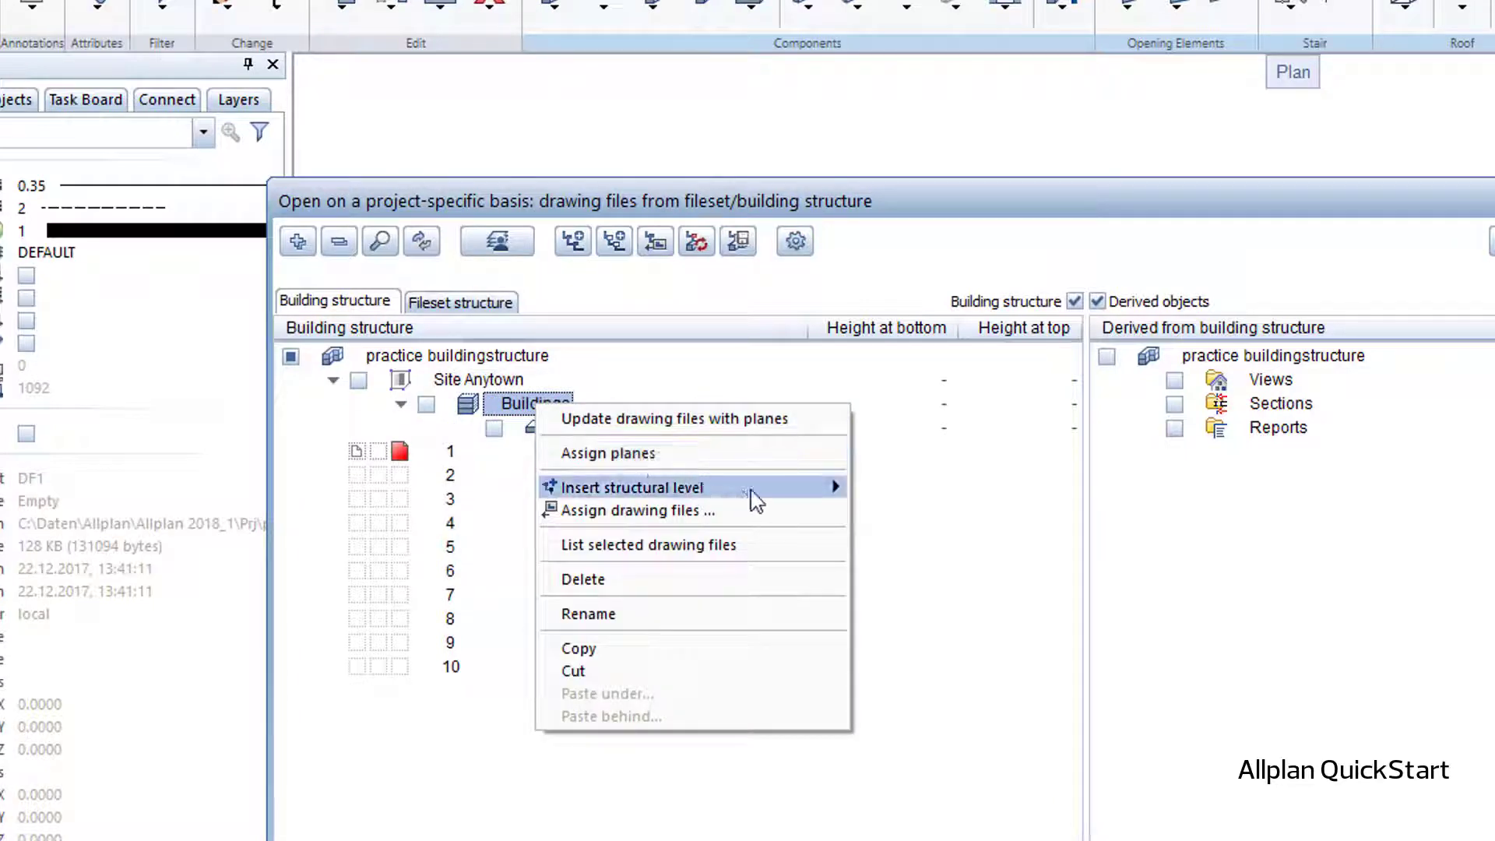
mouse_move(778, 491)
left_click(888, 489)
right_click(545, 405)
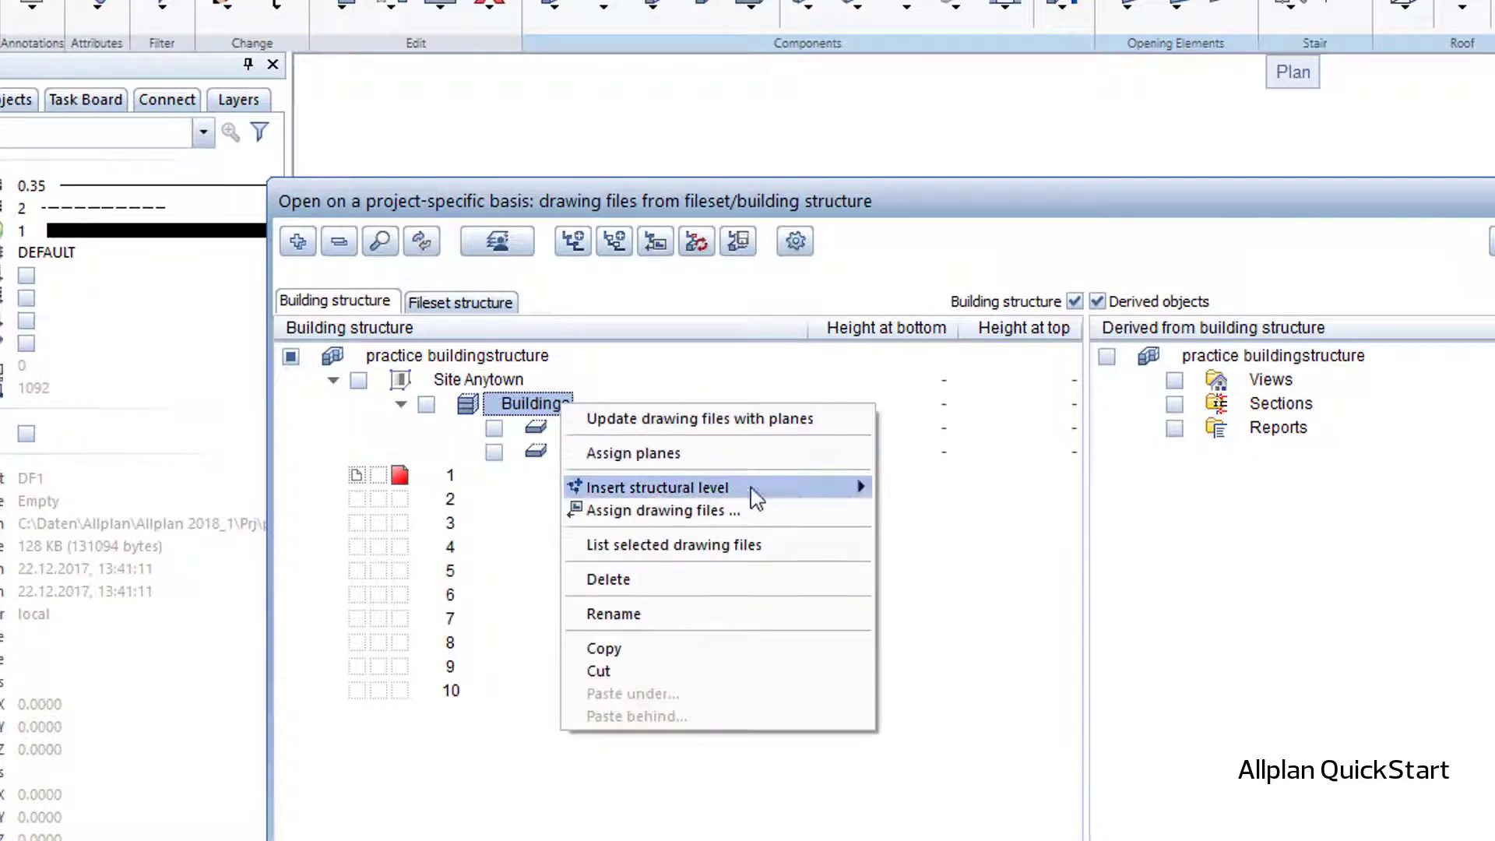
mouse_move(705, 489)
left_click(907, 488)
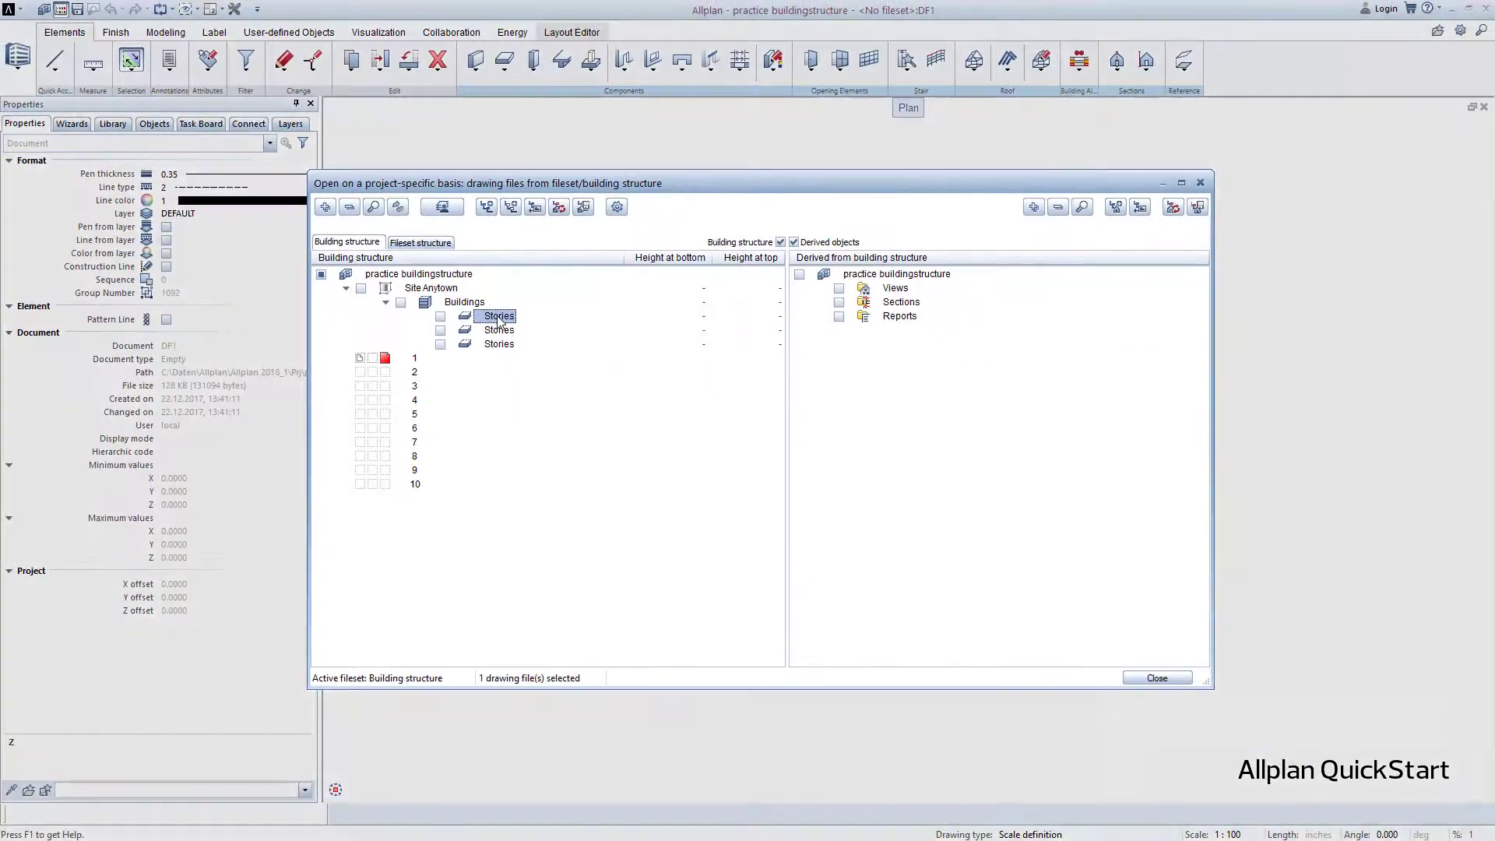
Rename the three stories under Buildings, in order, as Basement, Ground Floor and Roof
left_click(595, 434)
type("Basement")
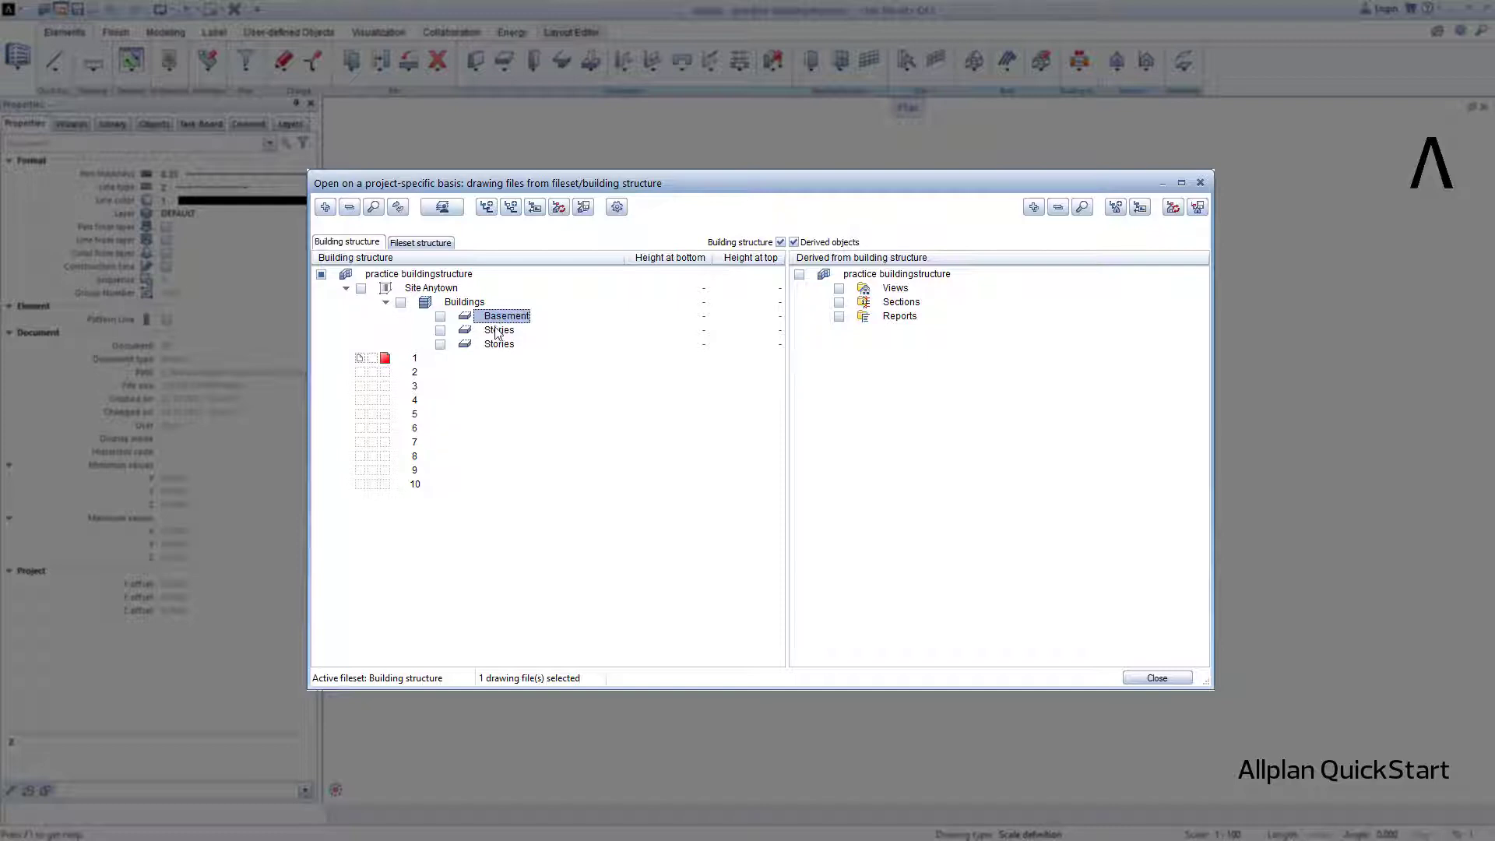
left_click(499, 330)
left_click(506, 335)
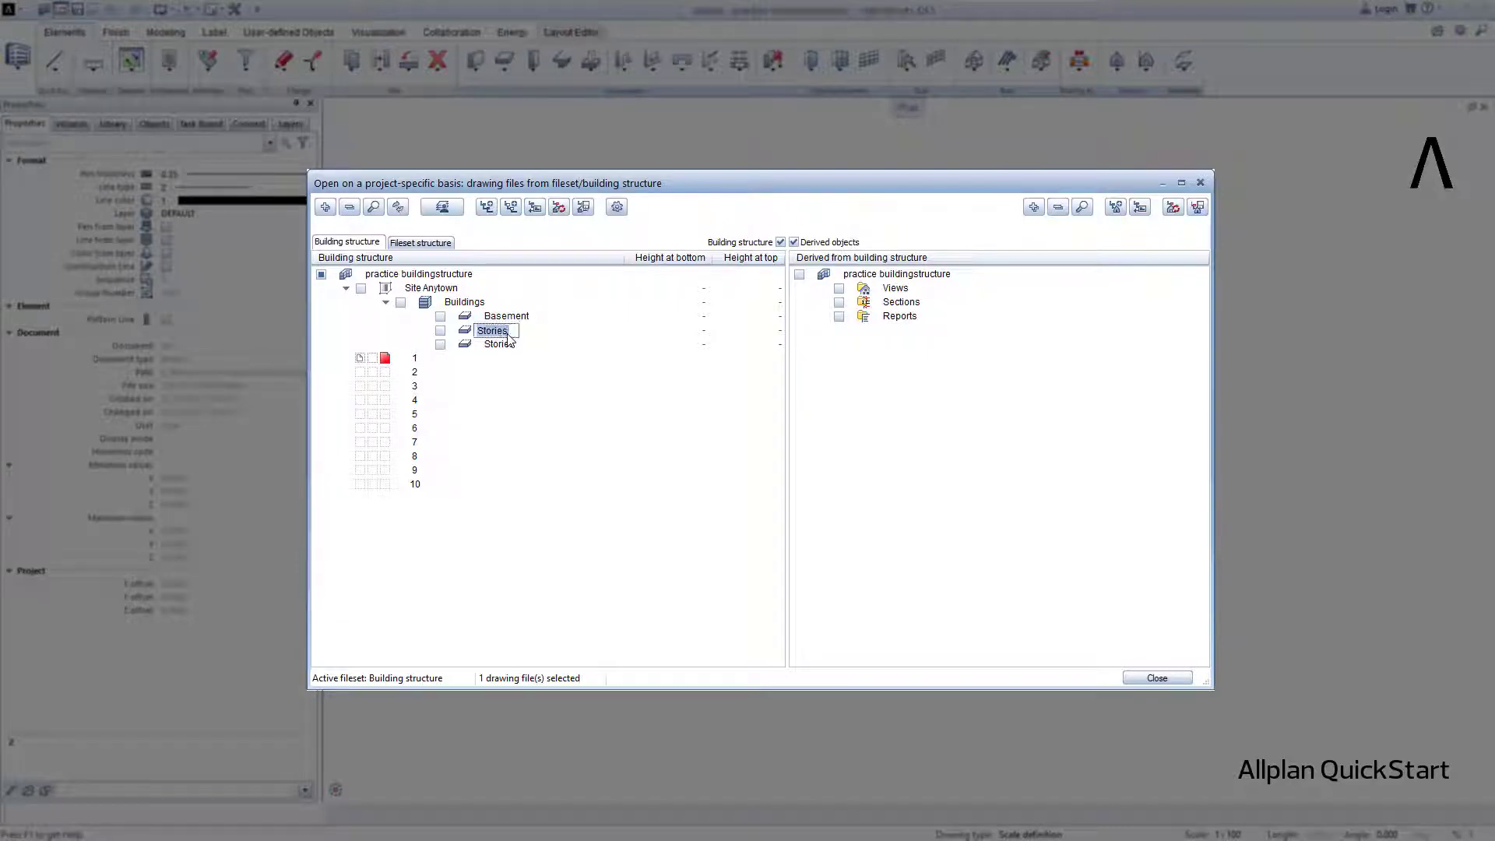
type("Ground Floor")
key("Return")
left_click(502, 349)
left_click(496, 348)
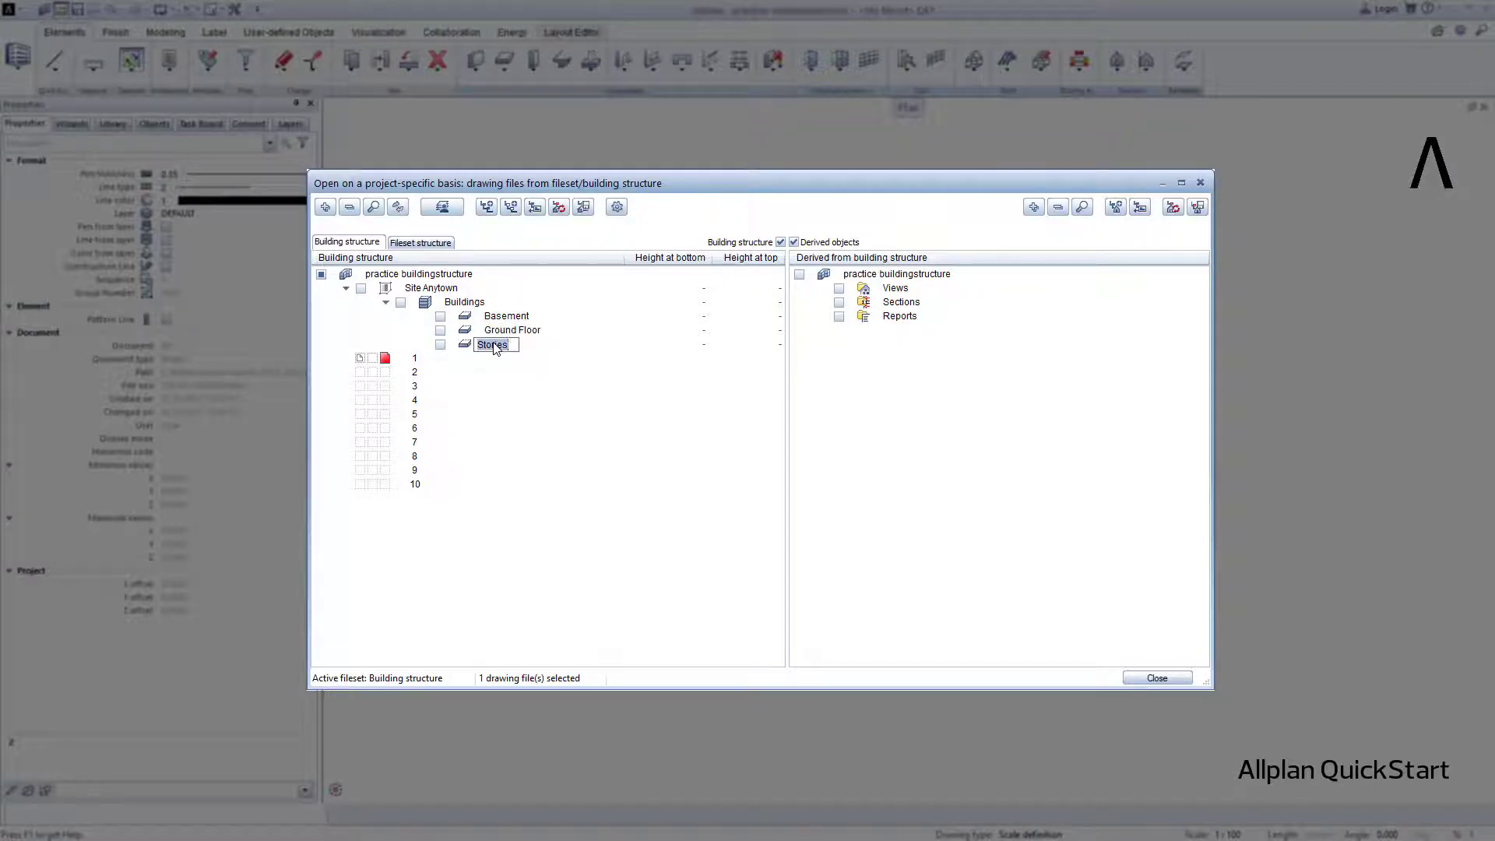
type("Roof")
key("Return")
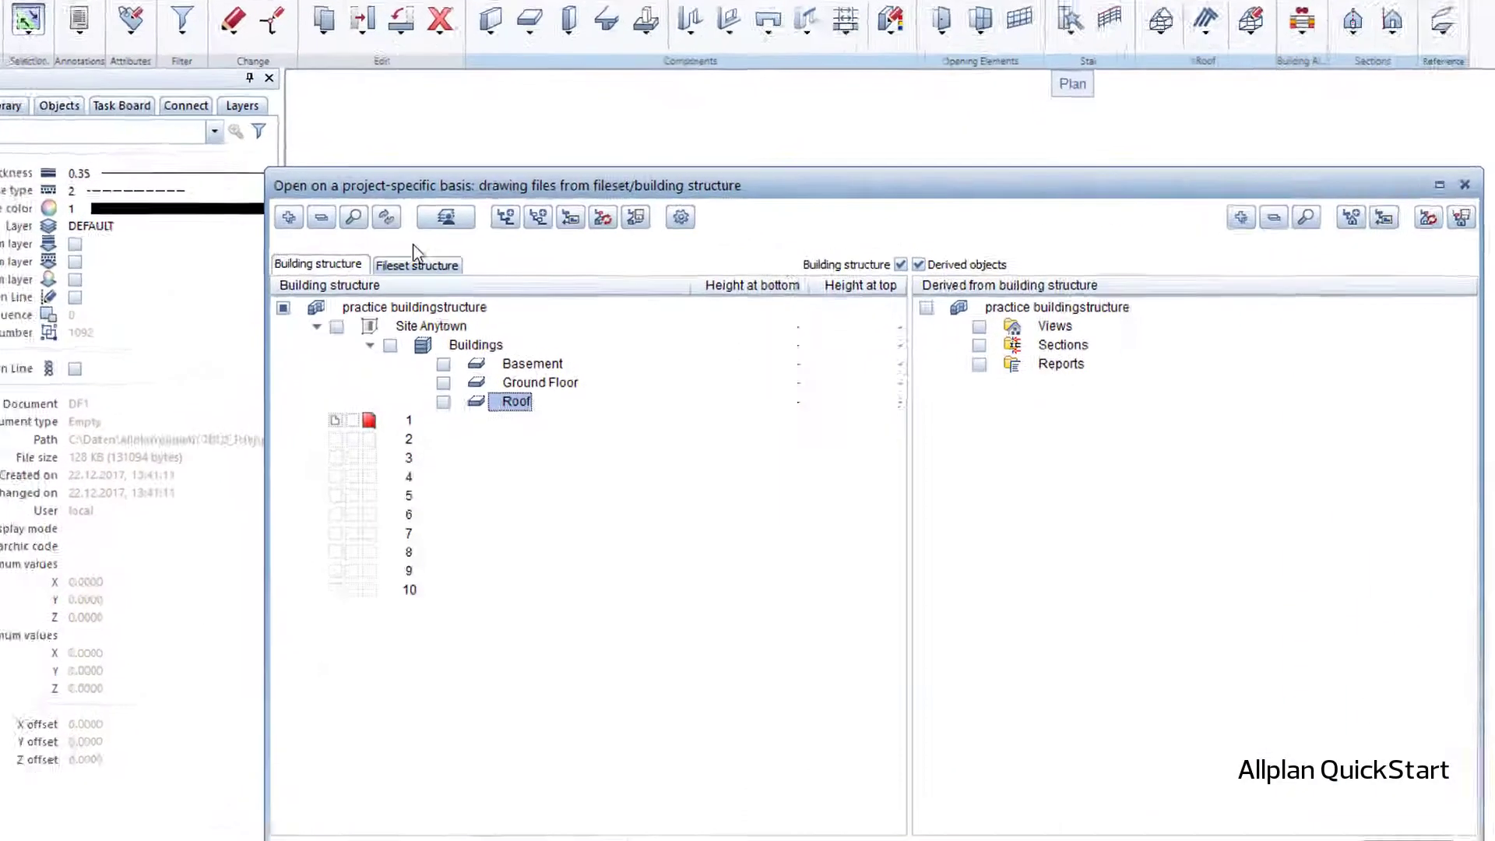
Swap the display order in the building structure so the drawing files are listed above the structural levels
left_click(384, 219)
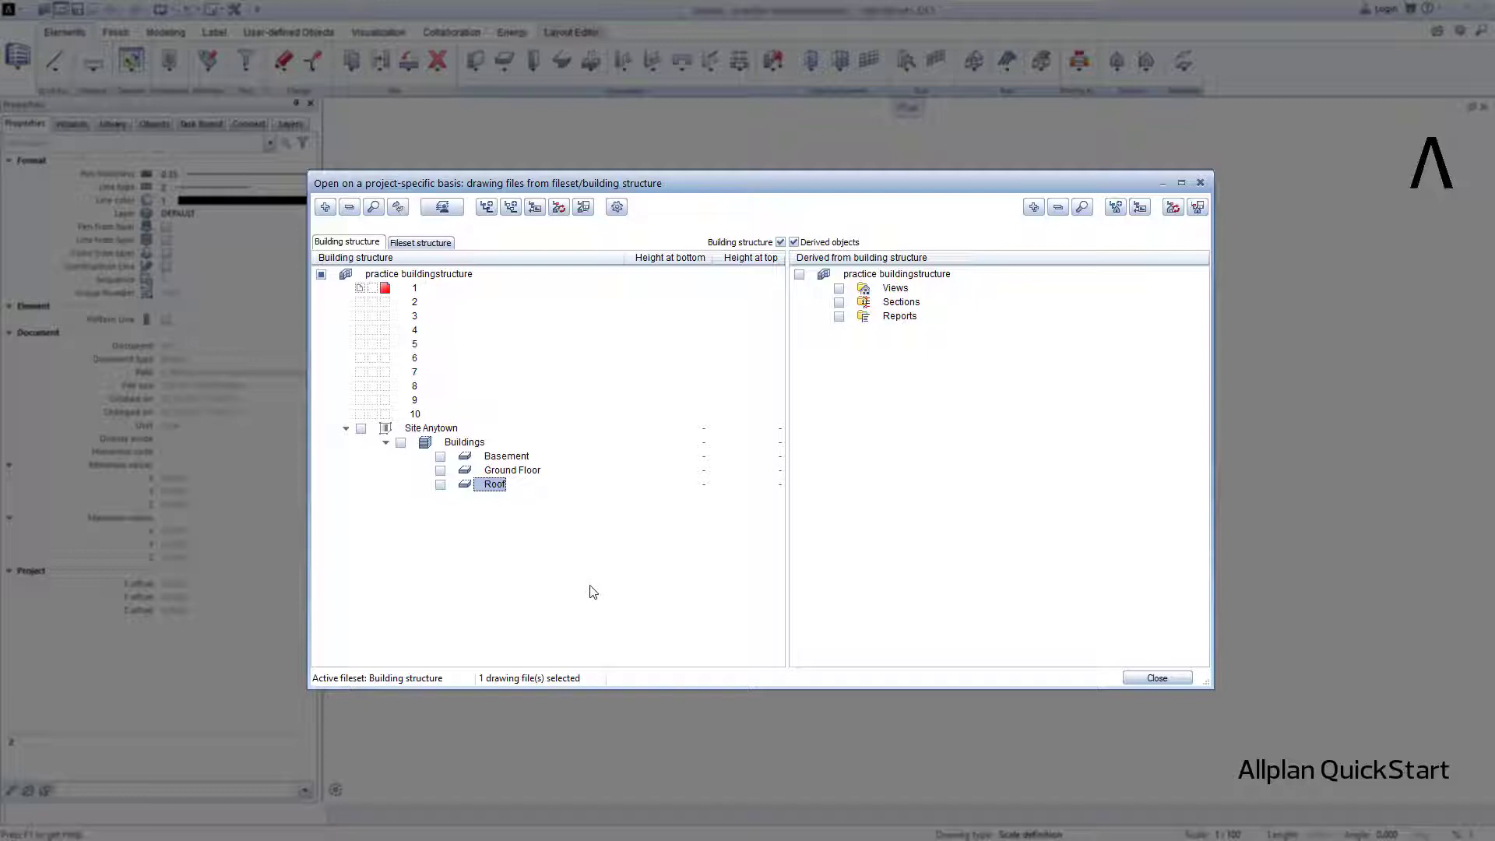
right_click(447, 430)
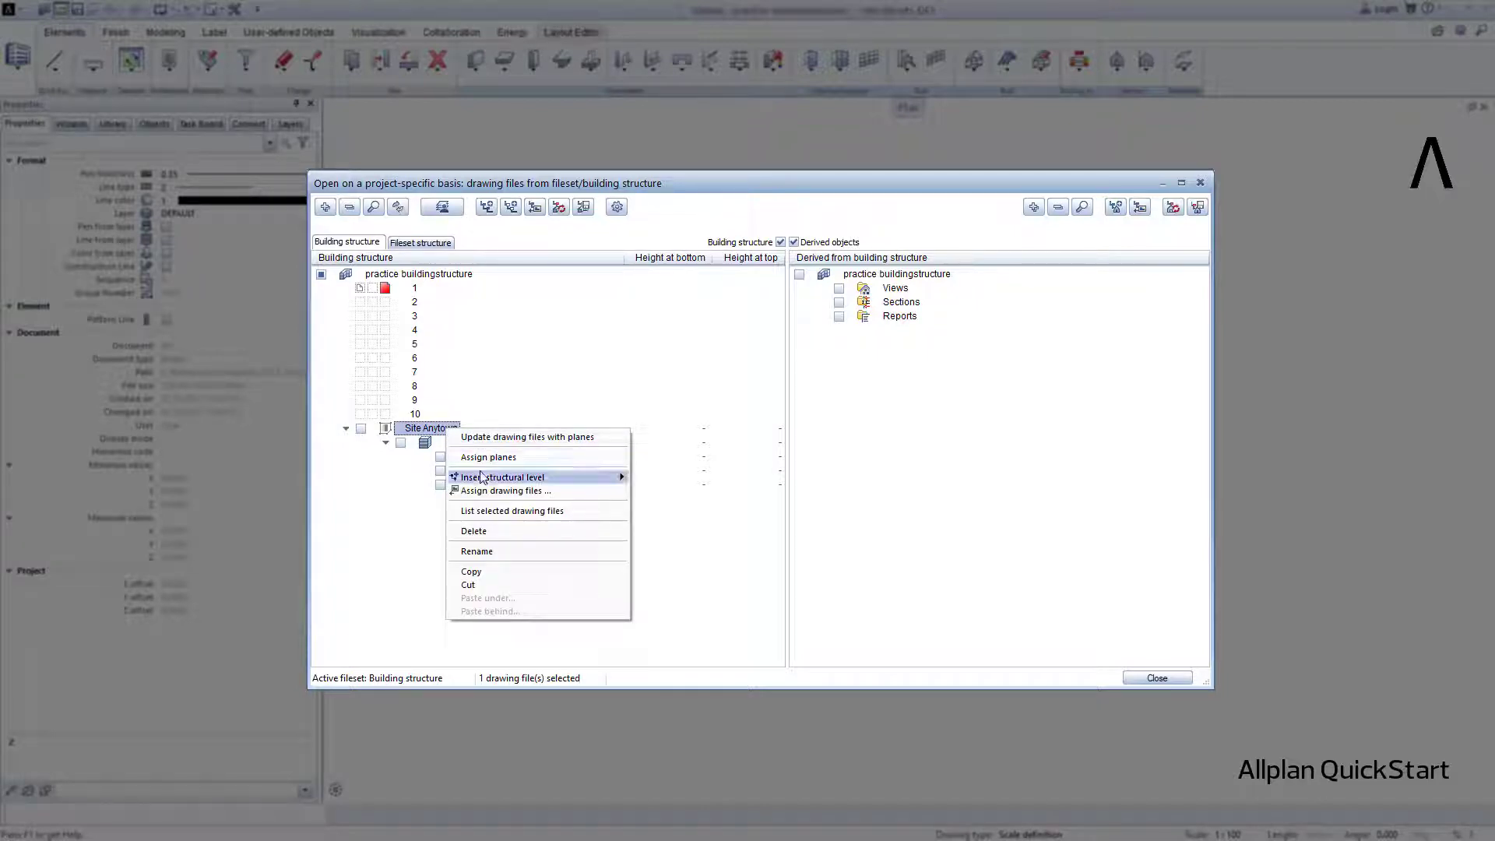
left_click(405, 486)
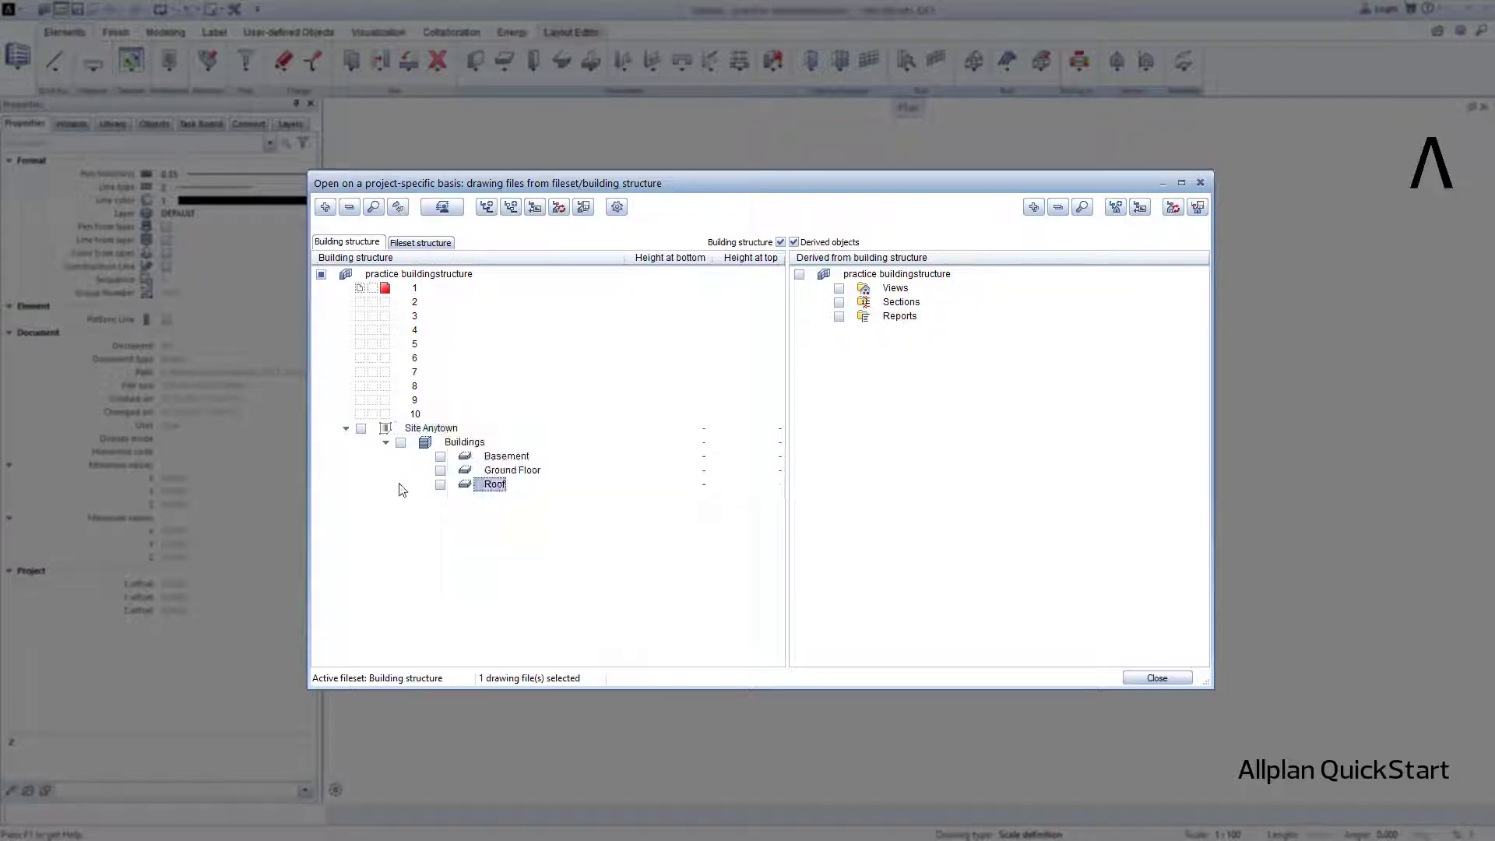
right_click(477, 442)
mouse_move(507, 491)
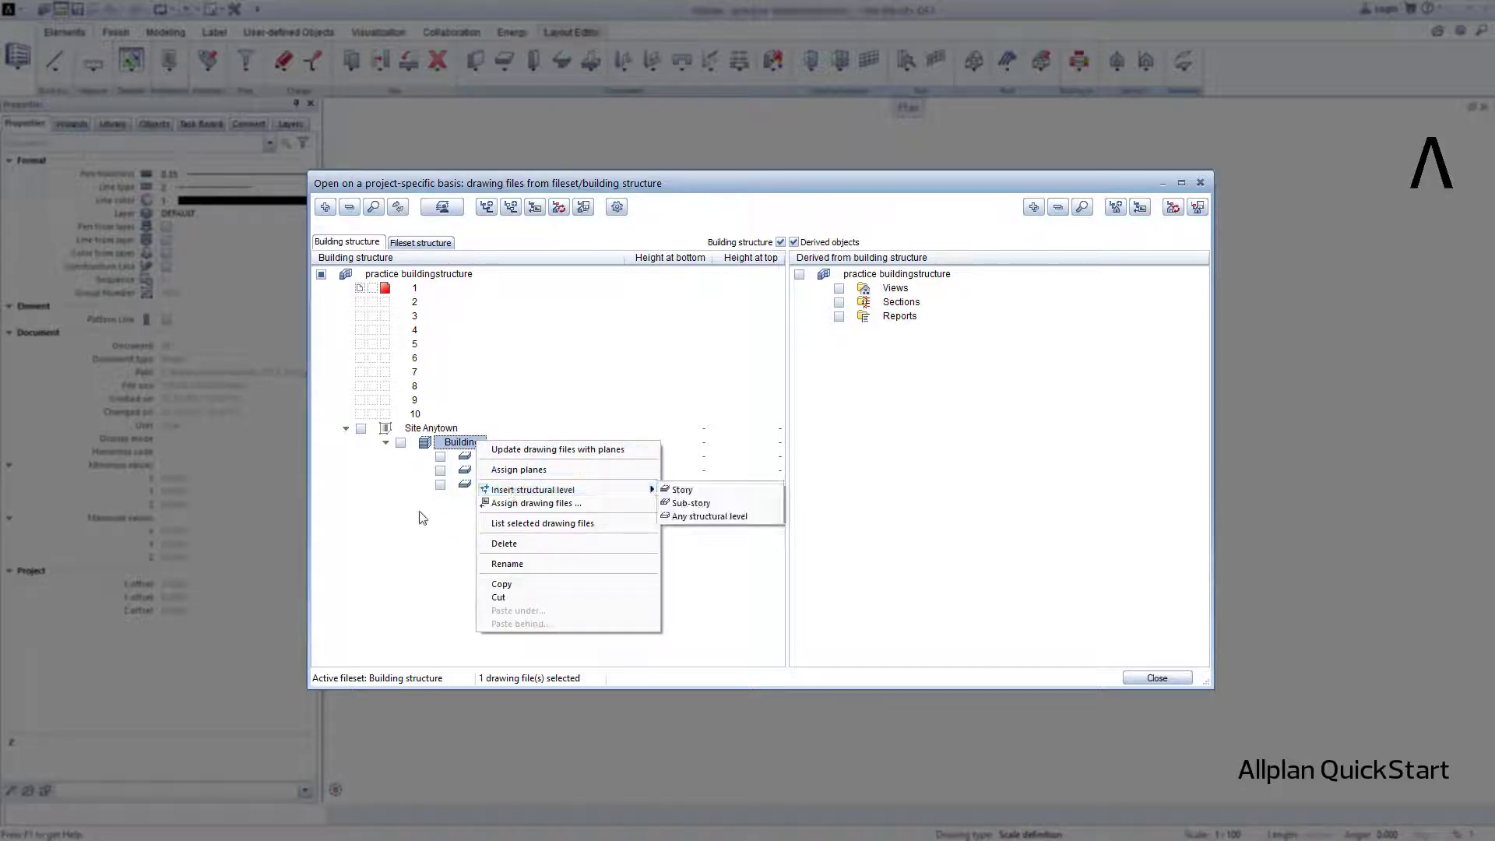
left_click(416, 523)
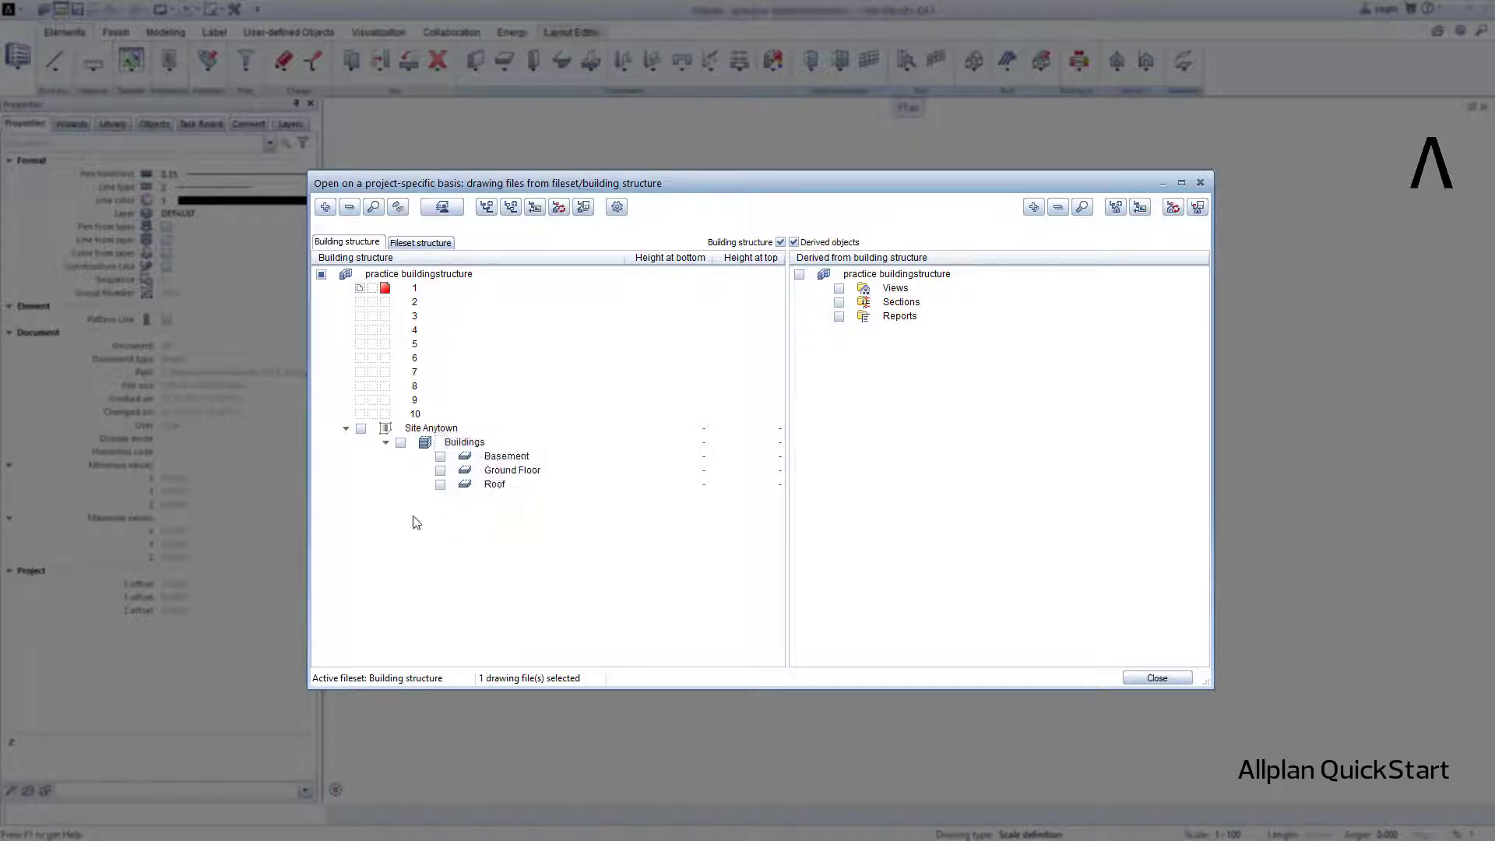
Clear the assignment of drawing files 1 to 10 from the building structure
left_click(415, 289)
left_click(416, 415, "shift")
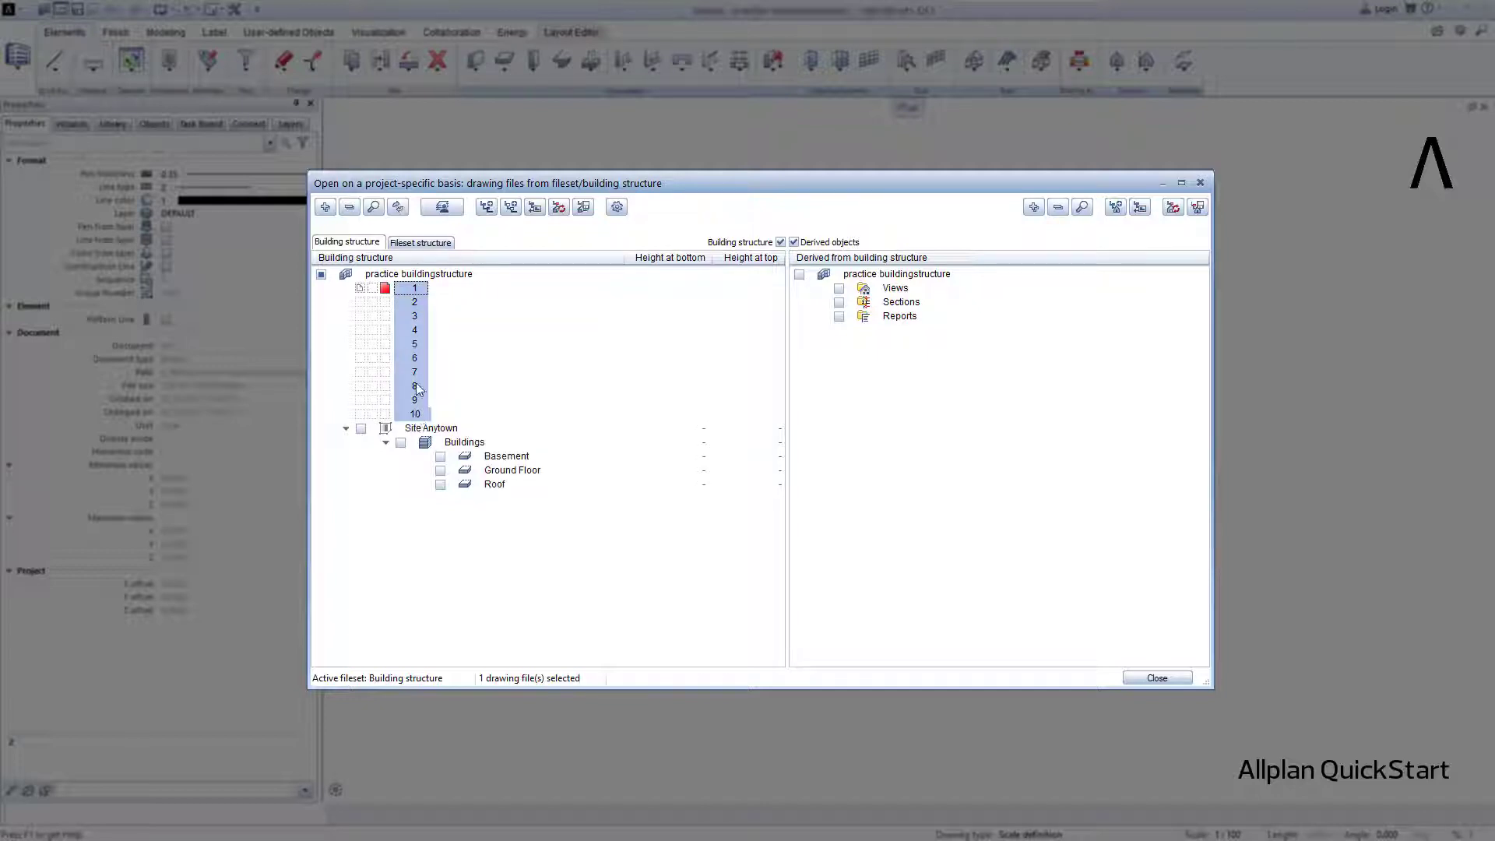
right_click(425, 359)
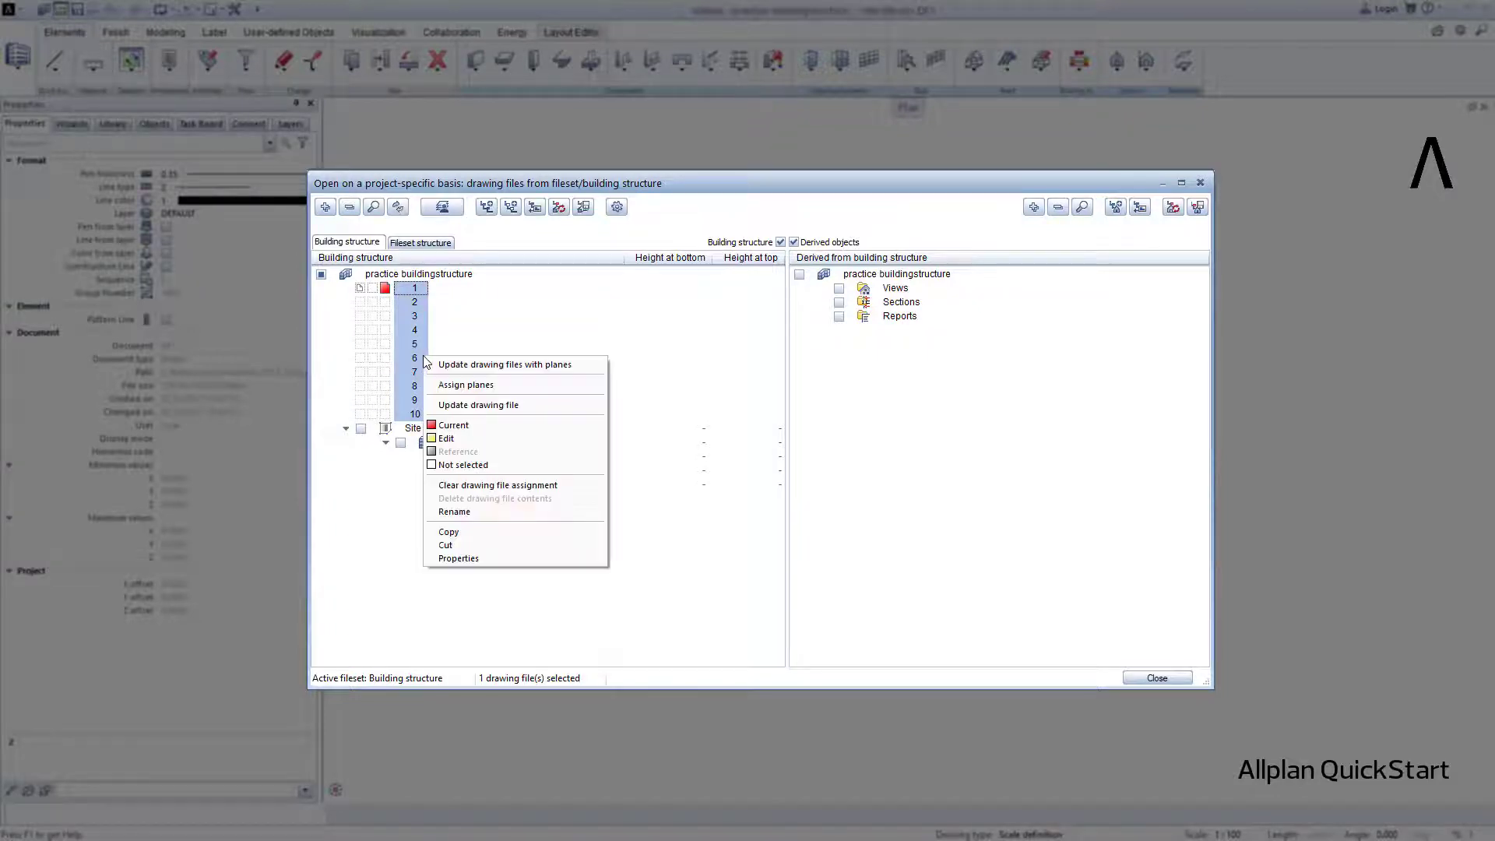
left_click(581, 486)
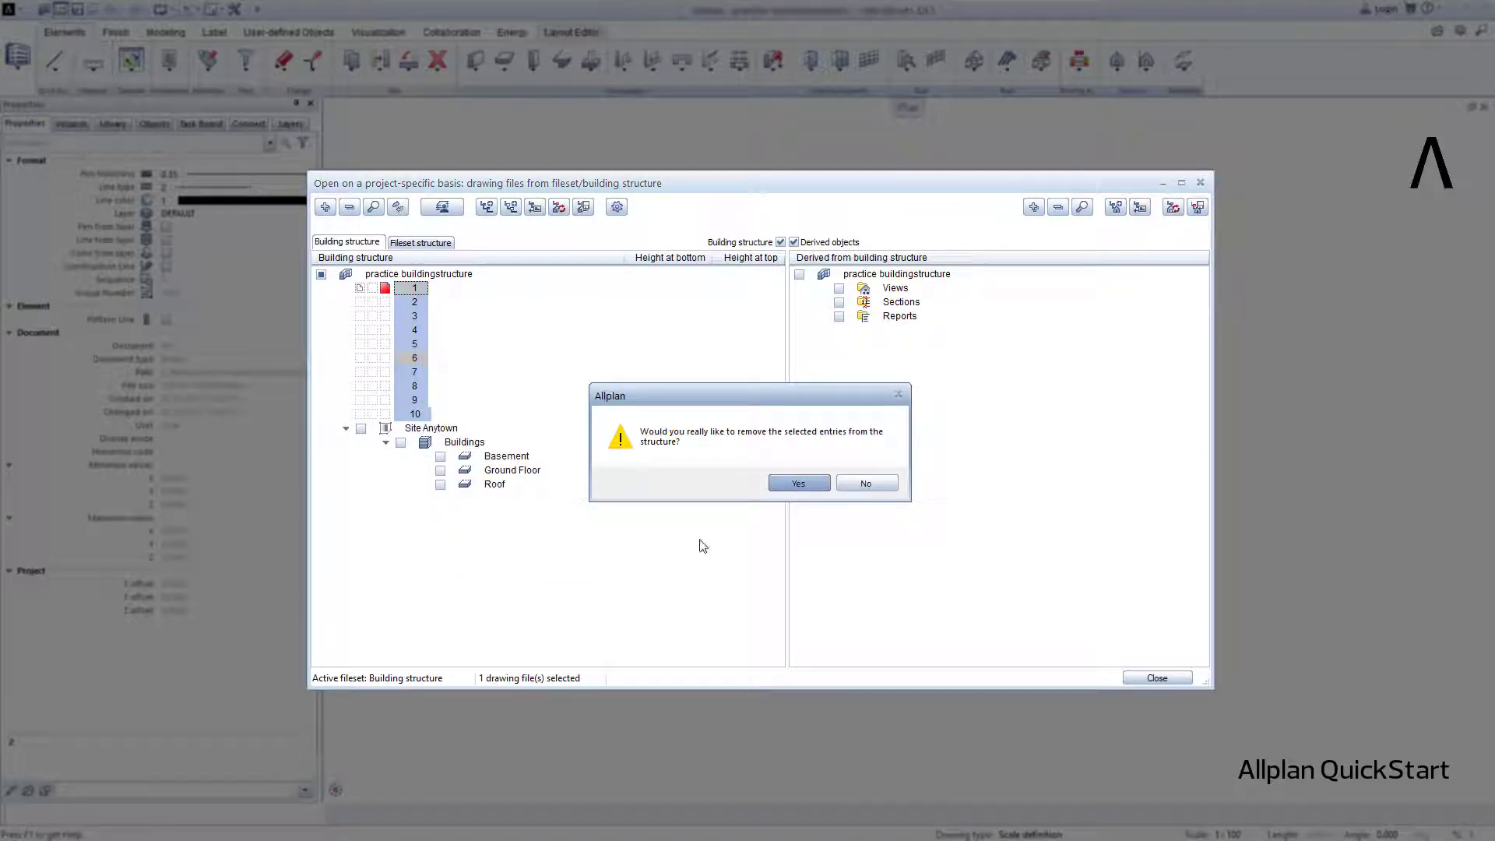
left_click(794, 483)
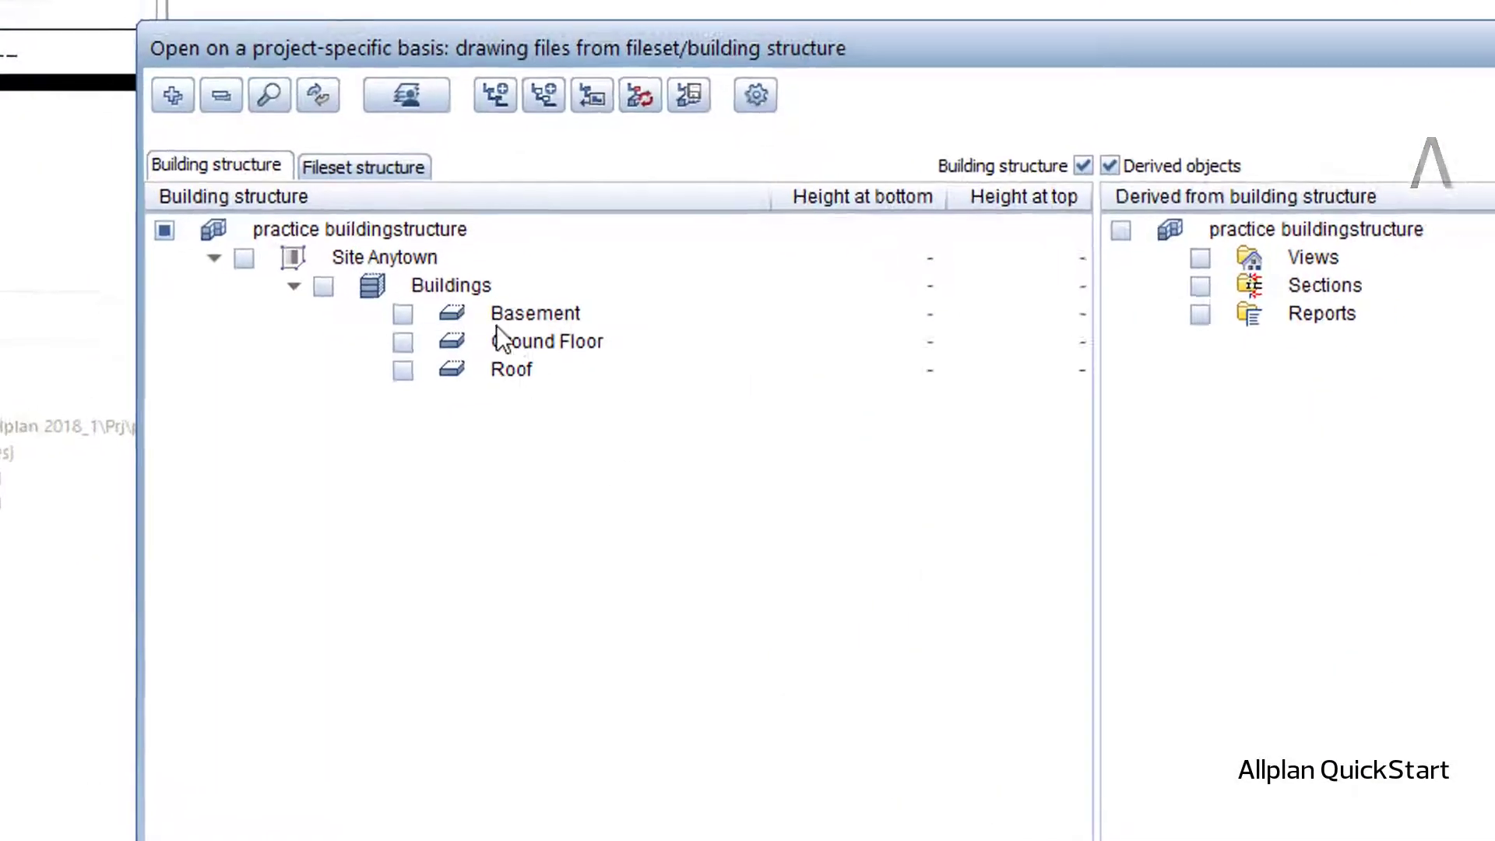
Insert a Story structural level directly under Site Anytown
right_click(412, 258)
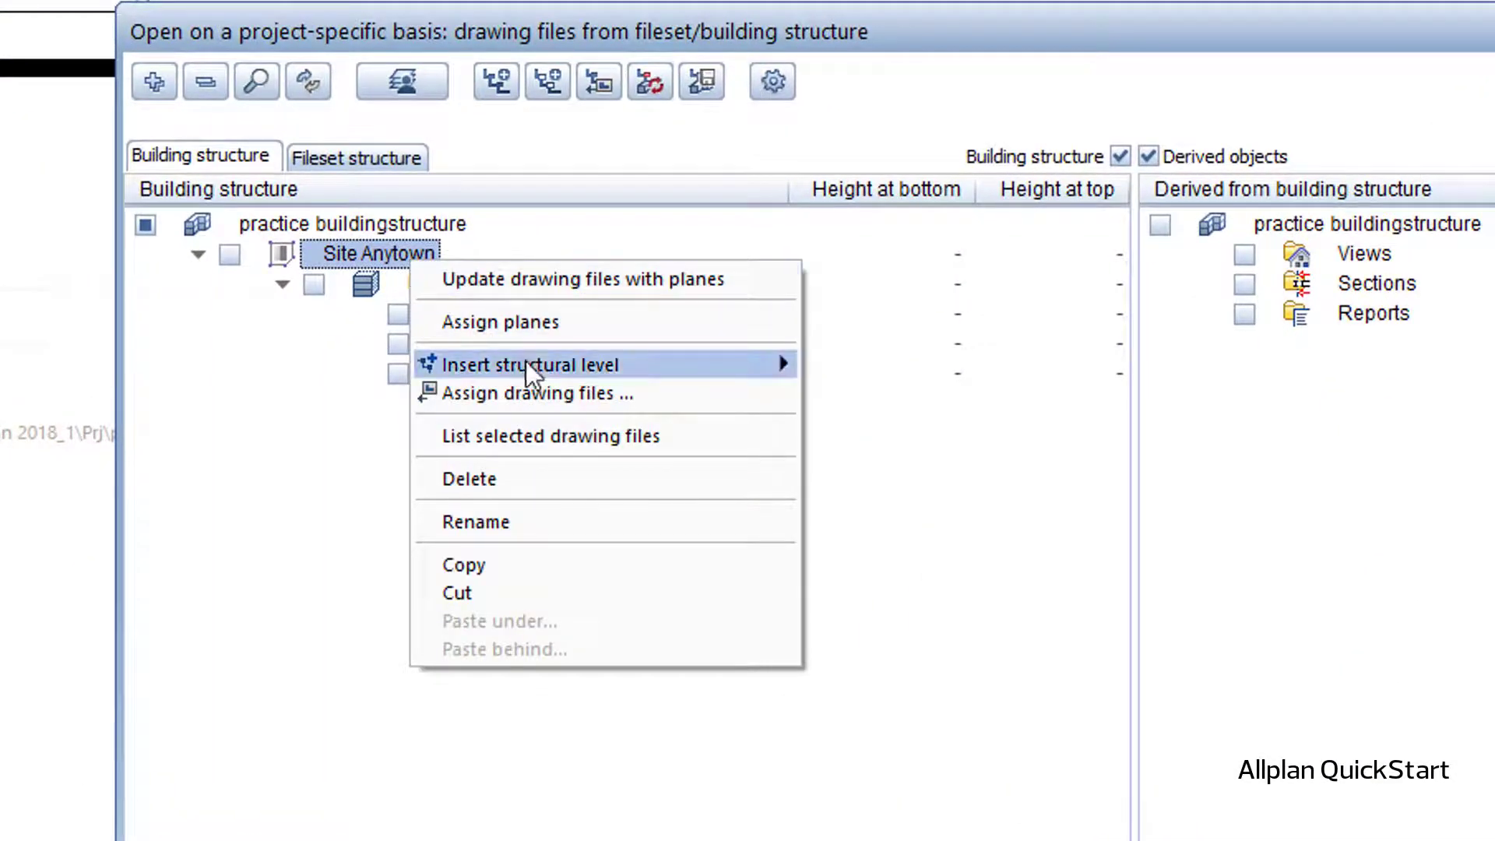
mouse_move(678, 366)
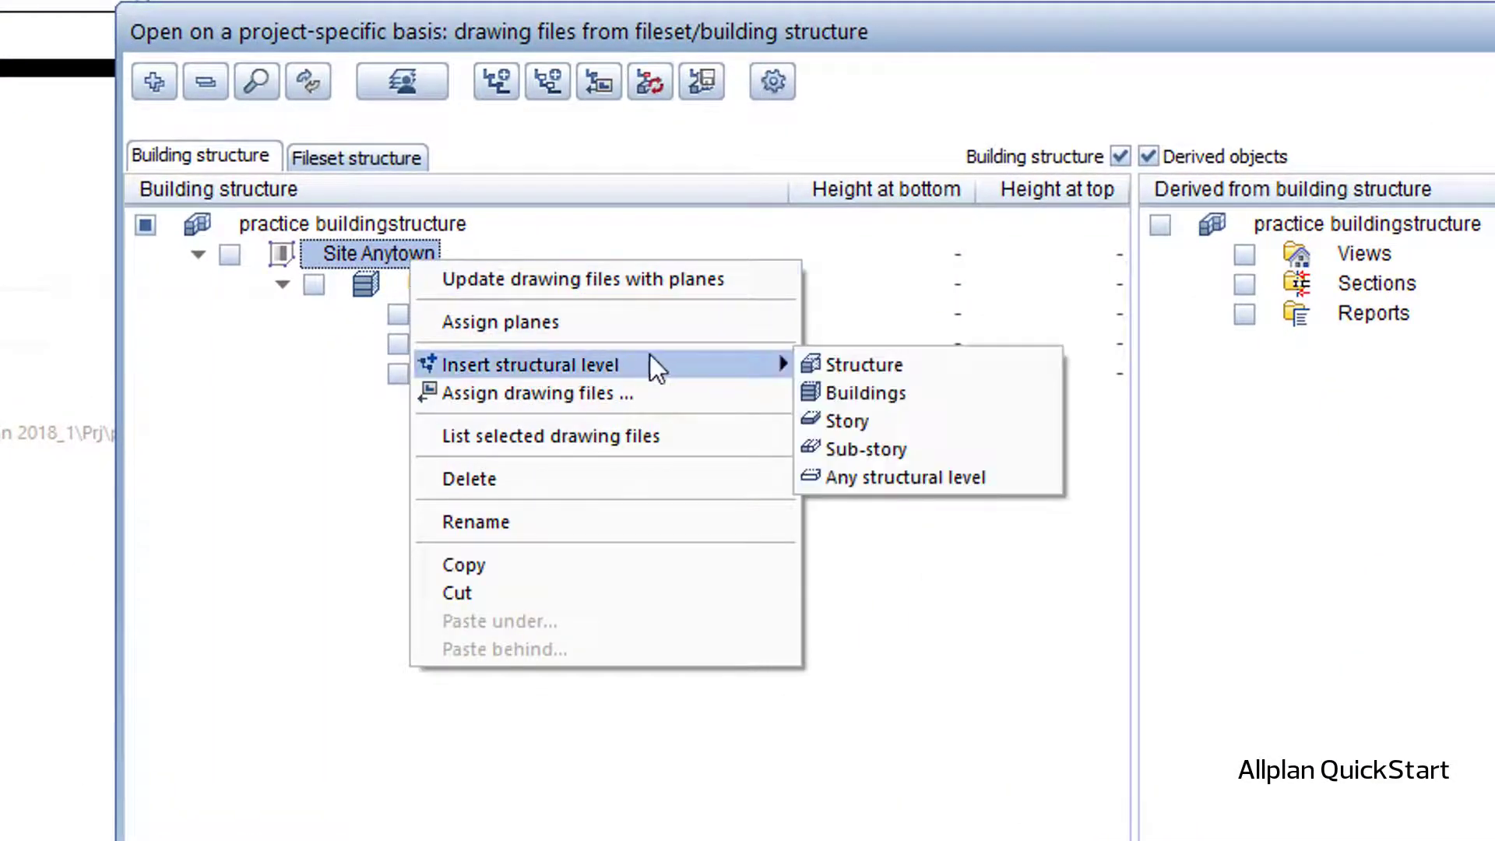
left_click(942, 424)
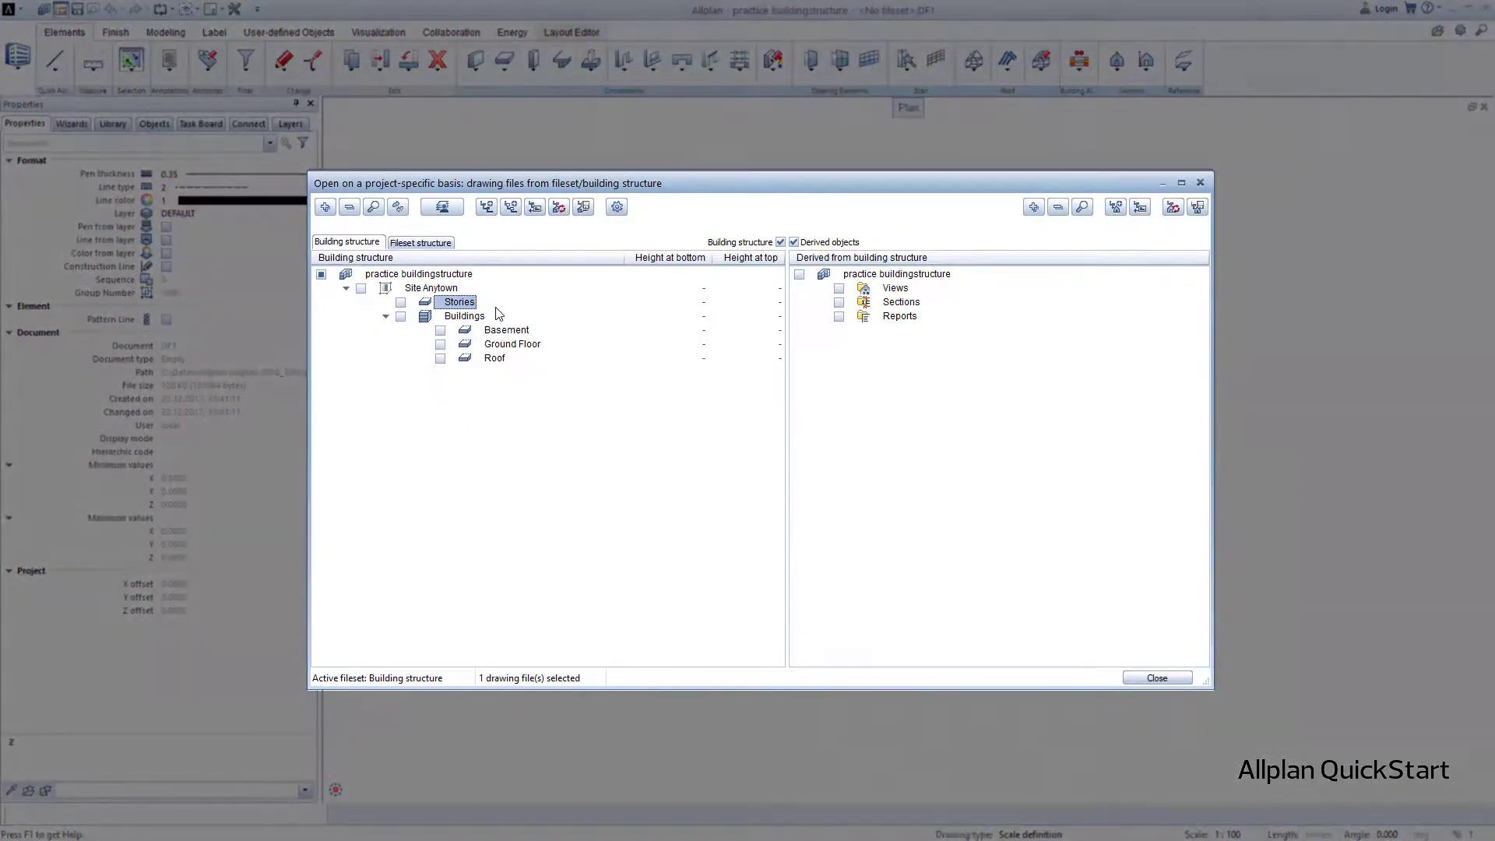
Rename the new story directly under Site Anytown as Cross Story
type("Cross Str")
key("BackSpace")
type("ory")
key("Return")
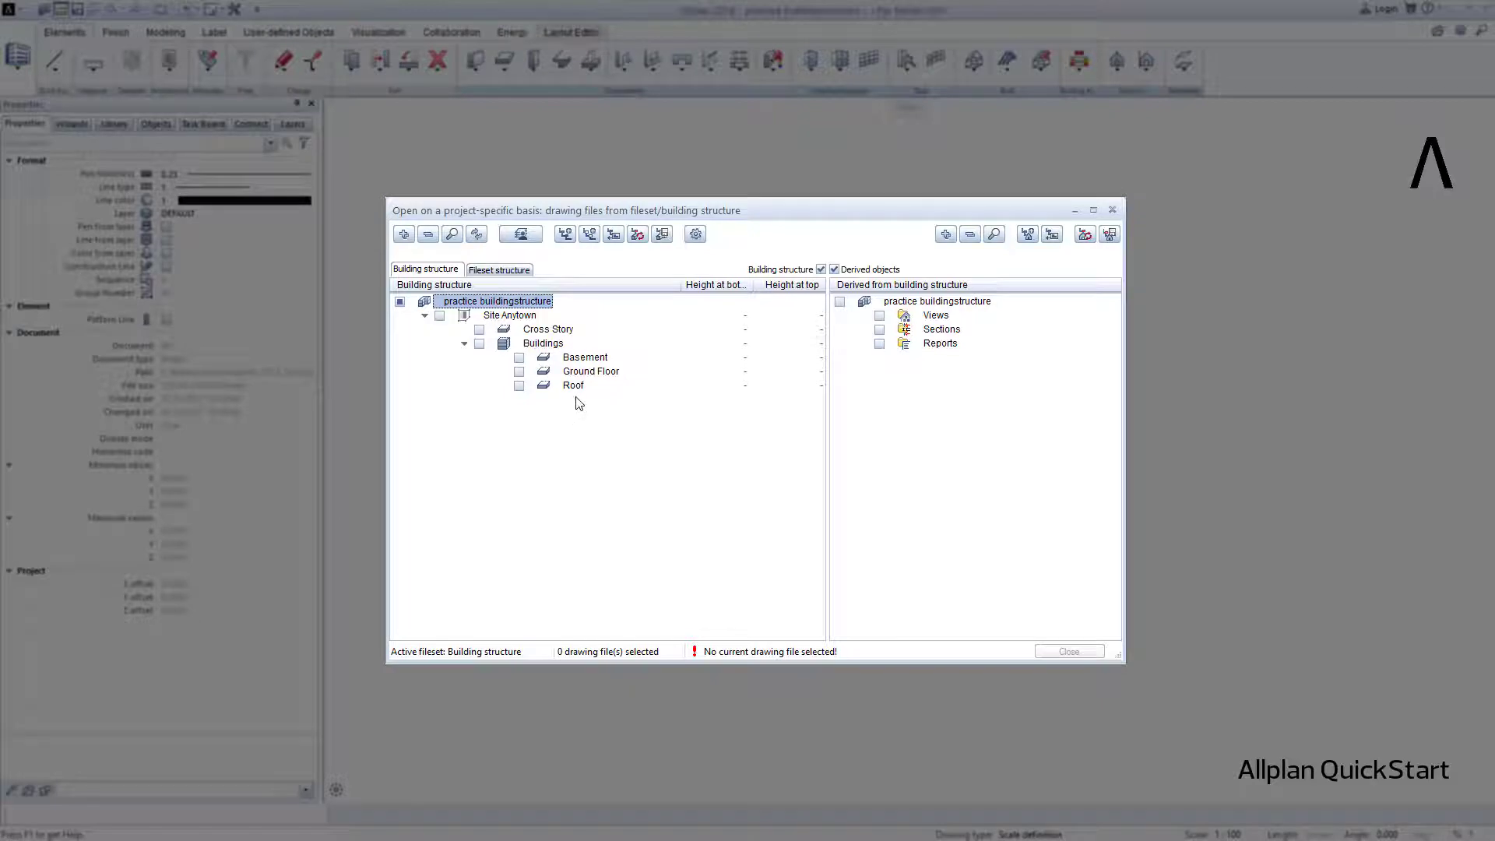
Assign drawing files 100 and 101 to the Basement story, picking them from the drawing file selection list
right_click(596, 360)
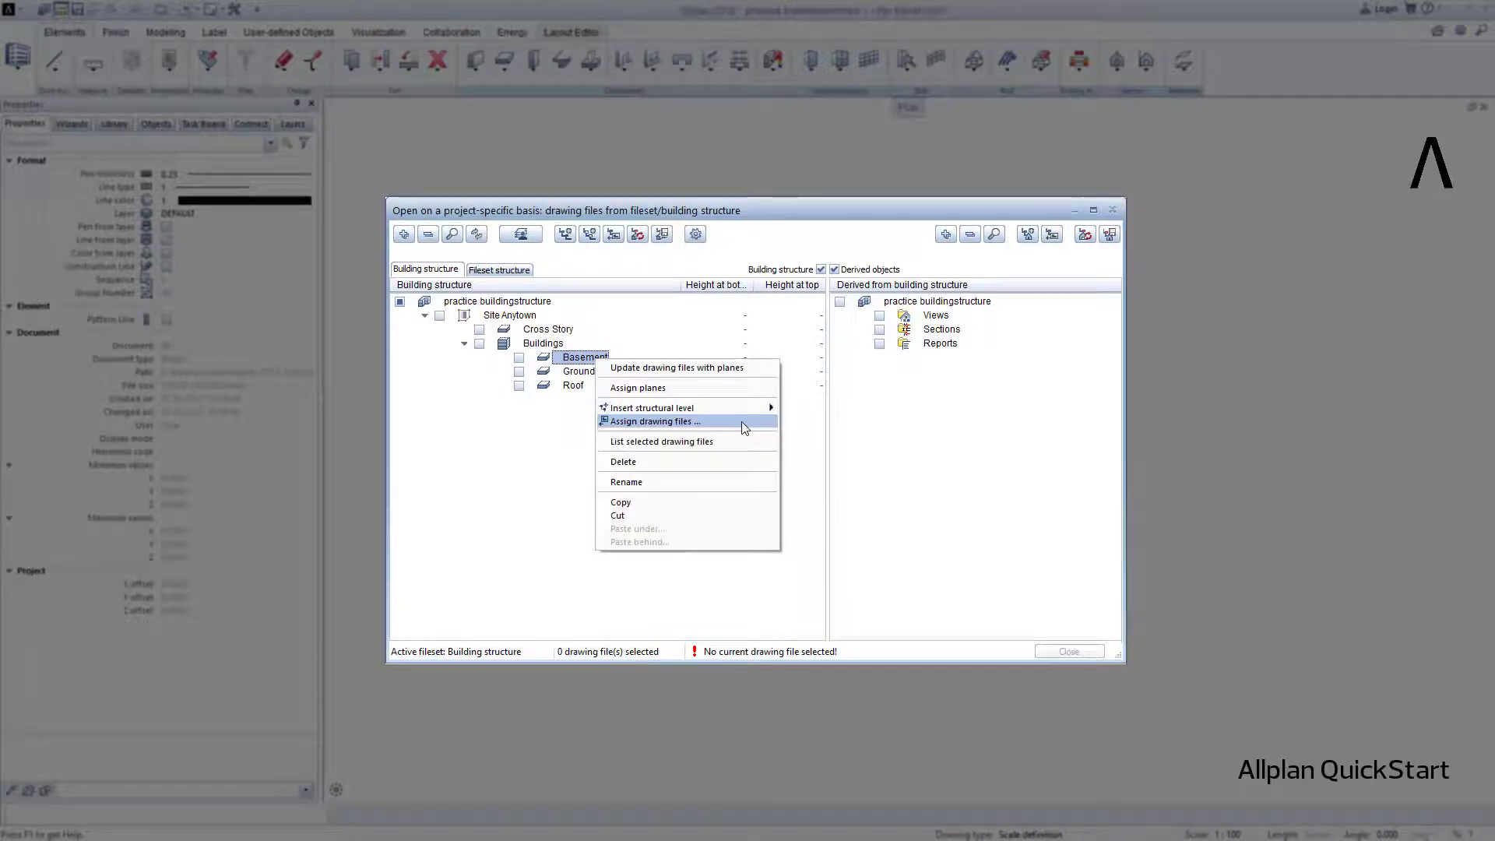
left_click(655, 421)
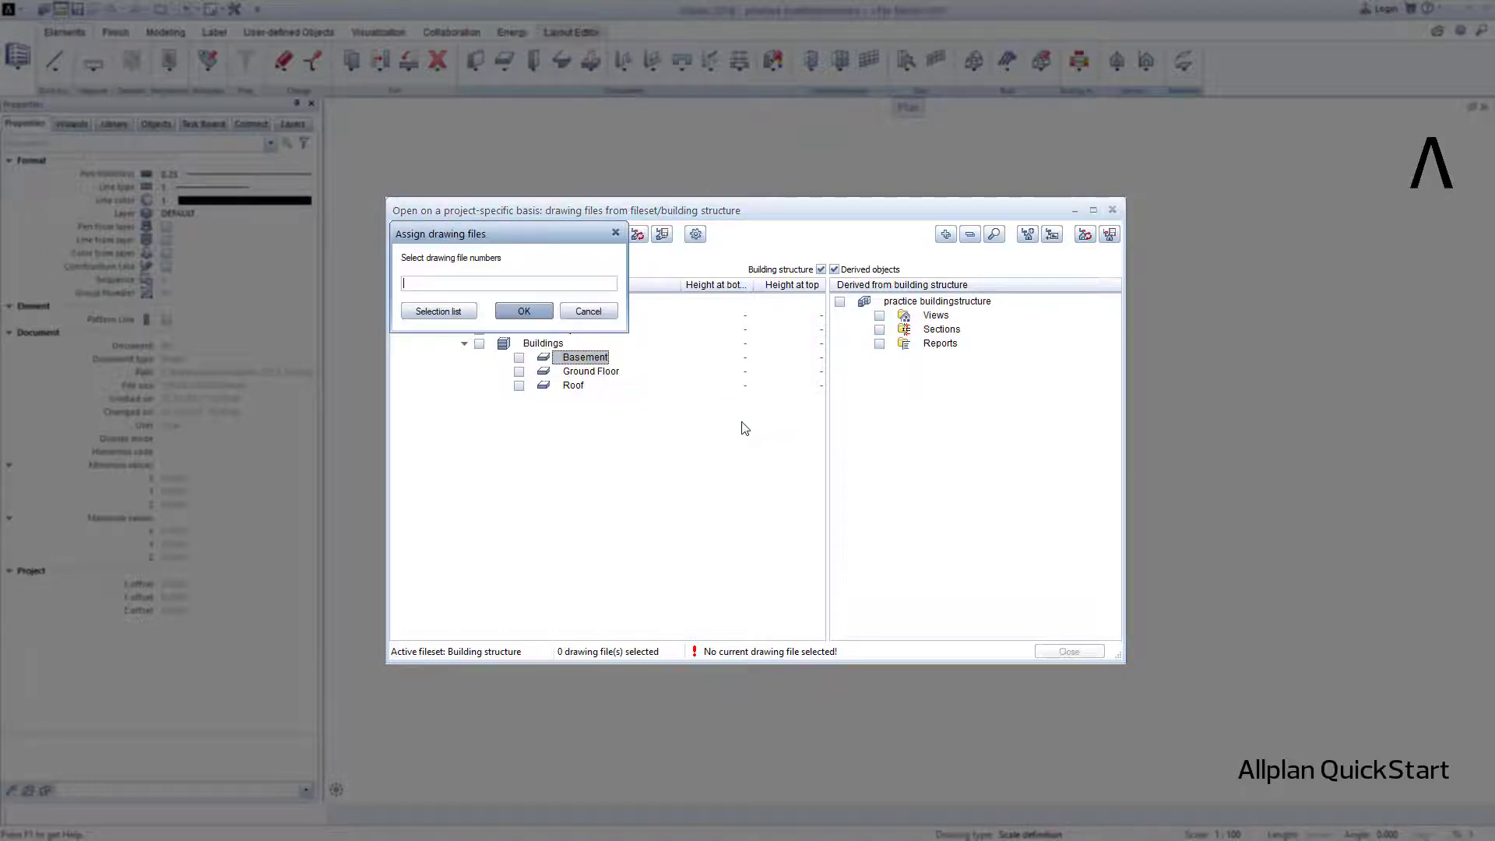
left_click(470, 313)
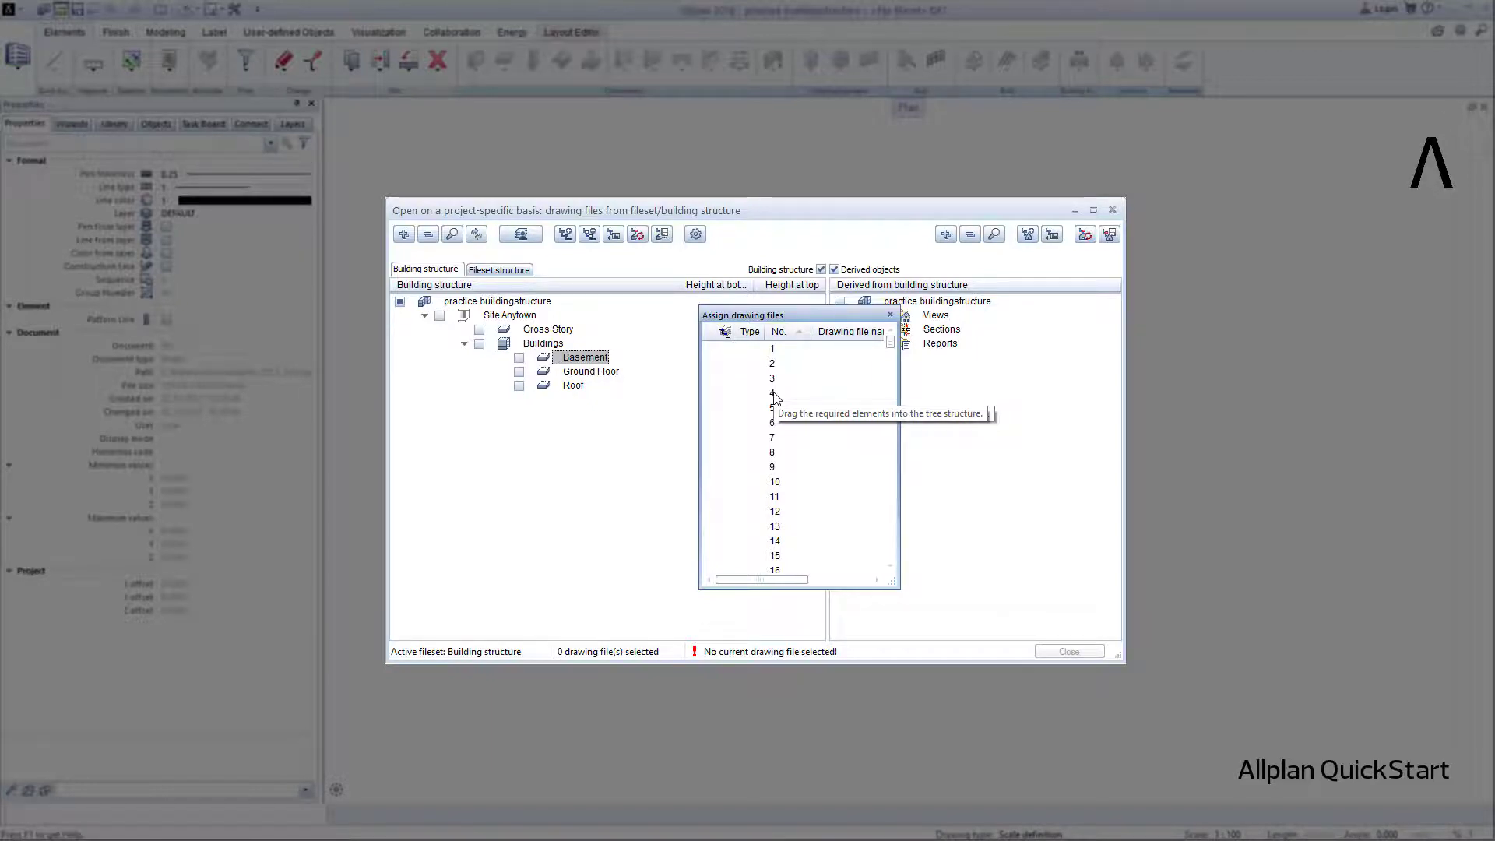
left_click(773, 395)
type("100")
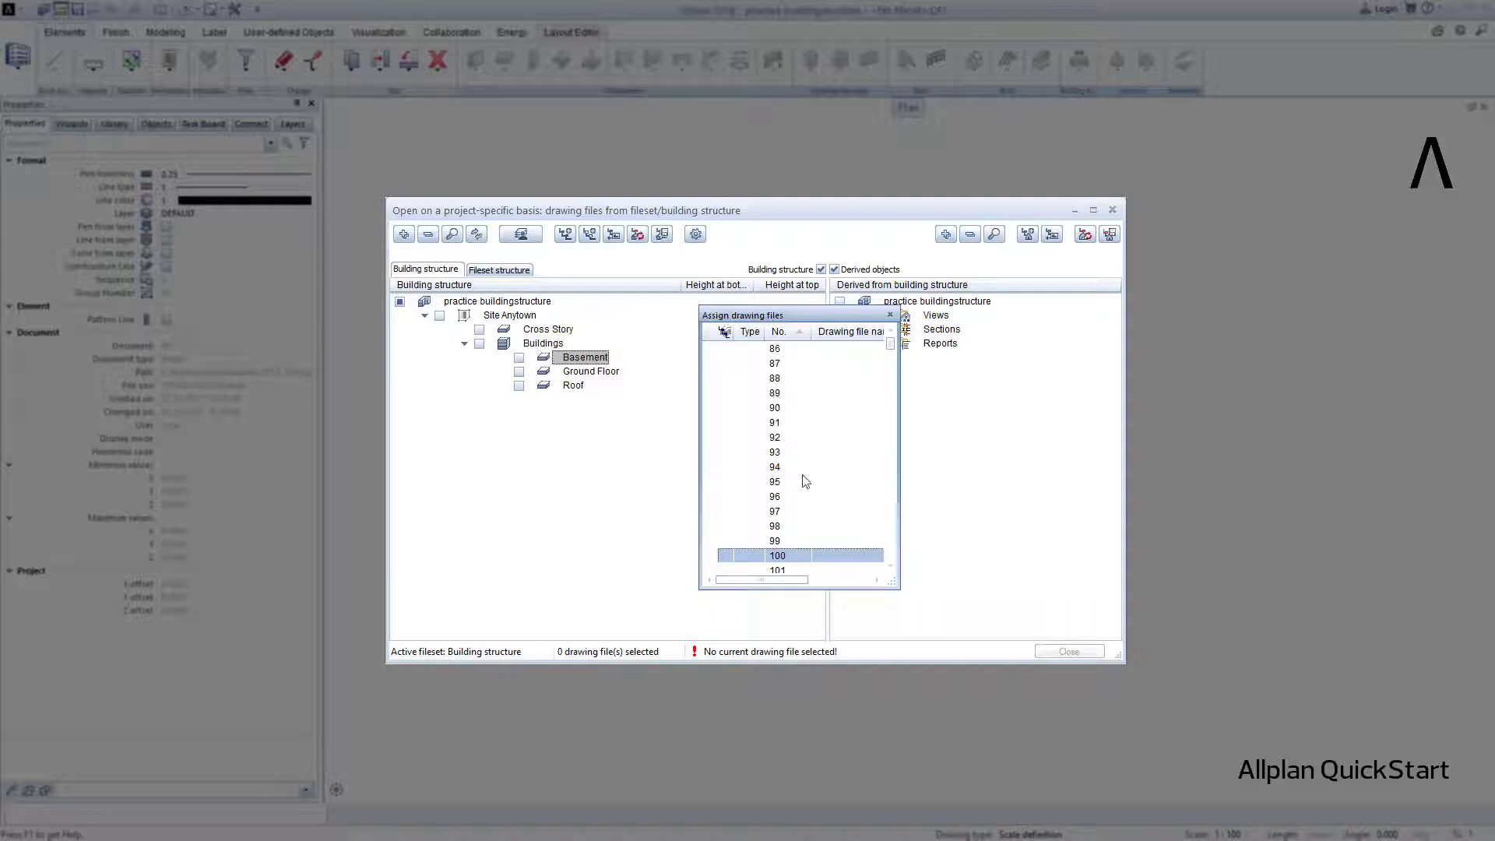
scroll(804, 482, "down", 1)
left_click(783, 526, "shift")
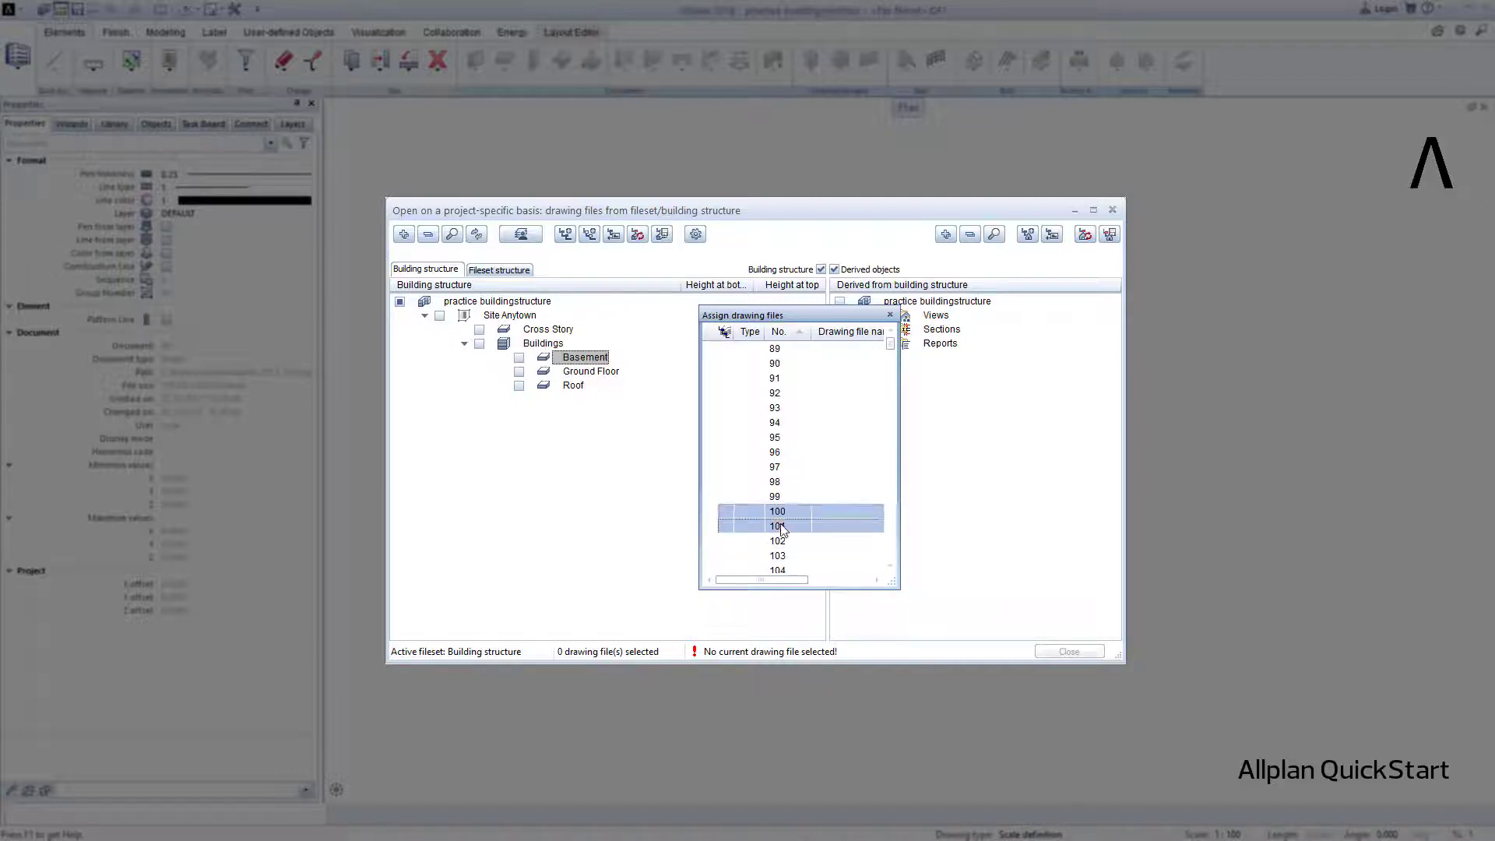
mouse_move(781, 526)
left_mouse_down()
mouse_move(724, 457)
mouse_move(585, 364)
left_mouse_up()
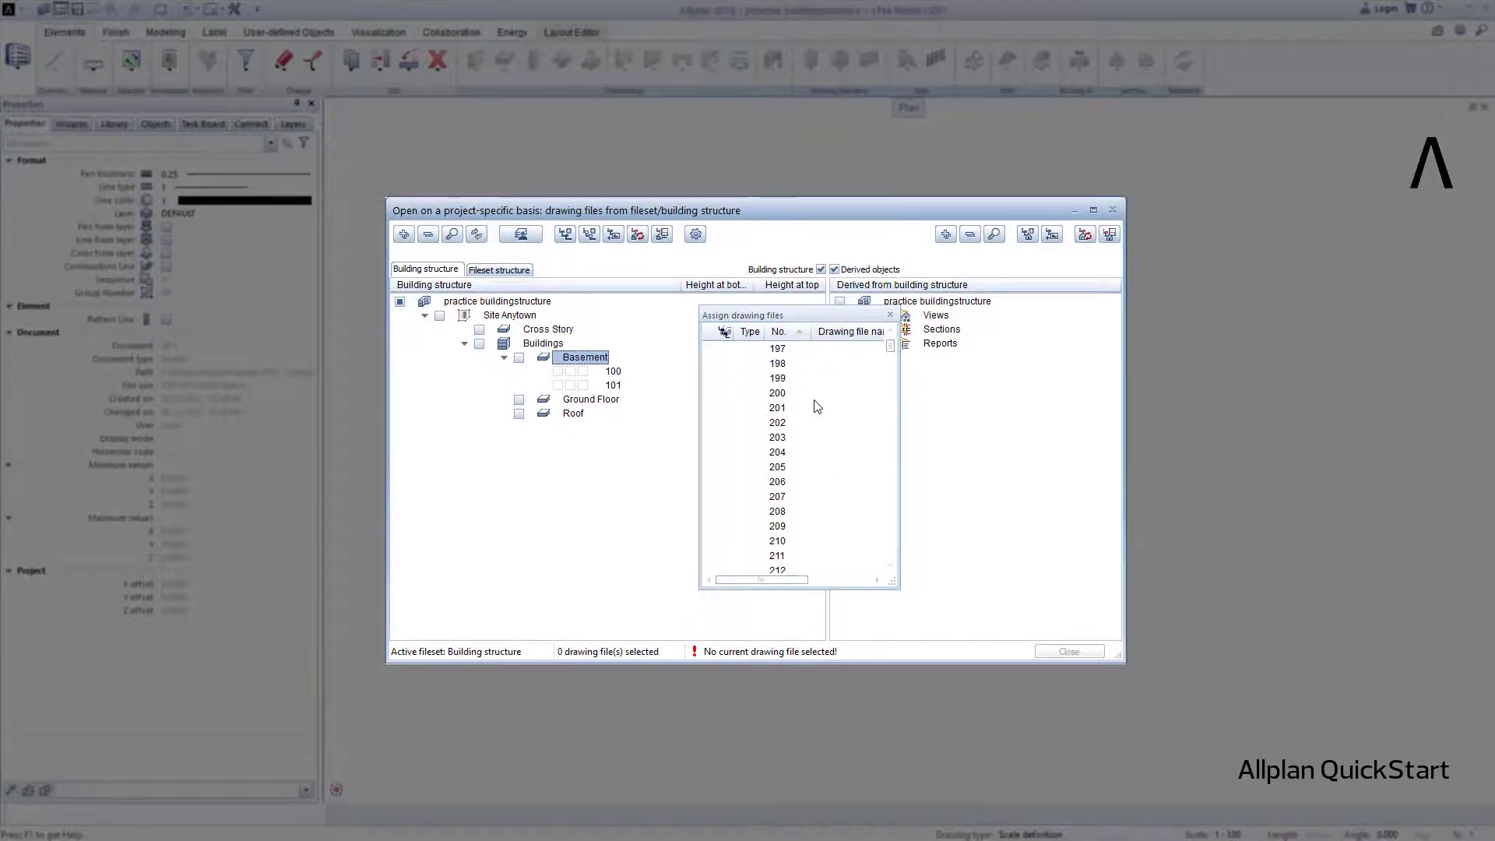
Assign drawing files 200 and 201 to the Ground Floor story, and 300 and 301 to the Roof story
mouse_move(781, 393)
left_mouse_down()
mouse_move(755, 406)
mouse_move(601, 401)
left_mouse_up()
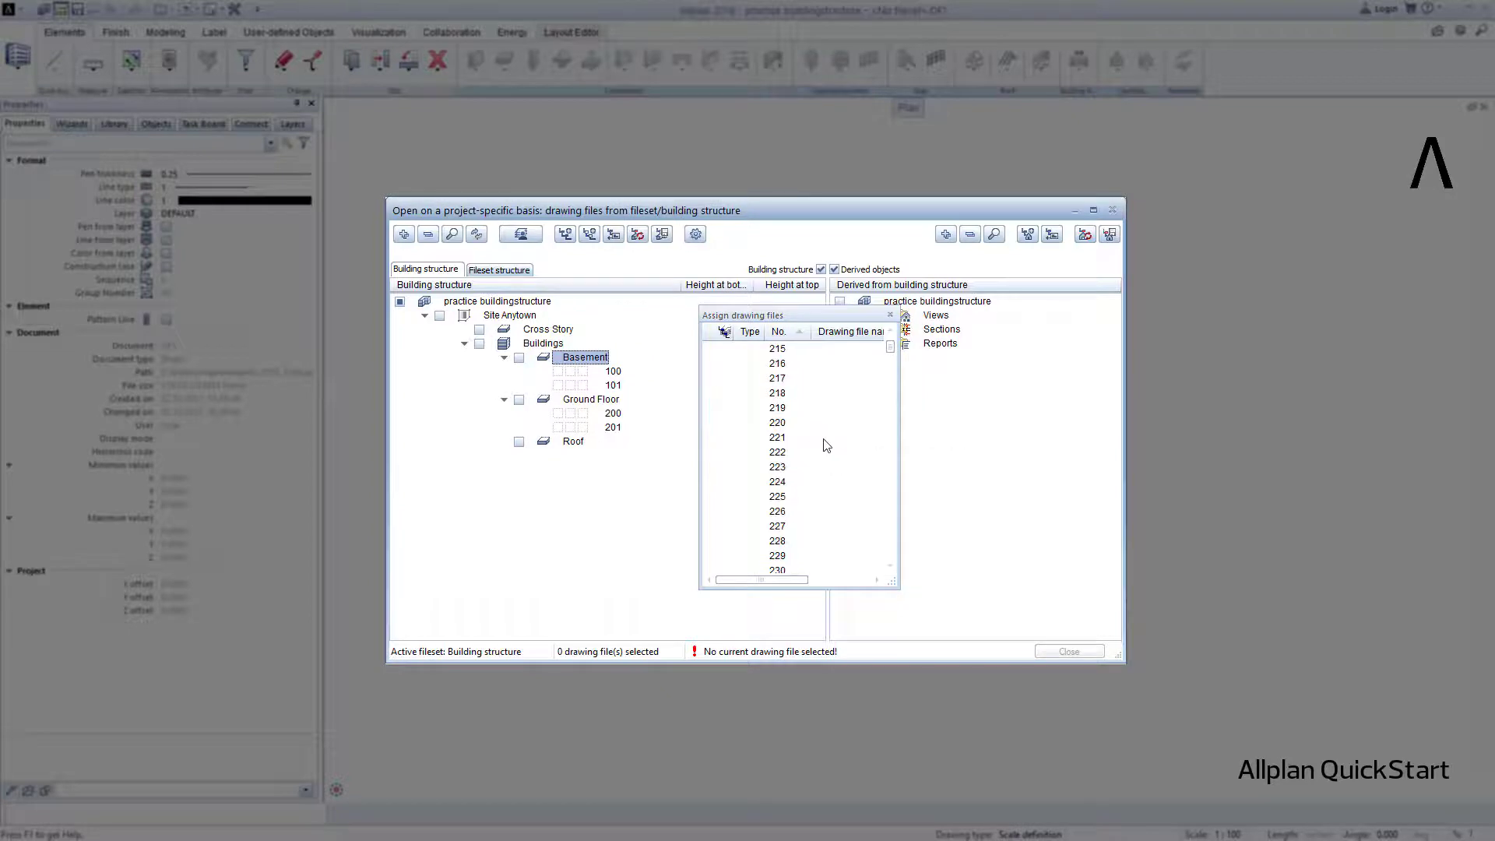
scroll(827, 446, "down", 20)
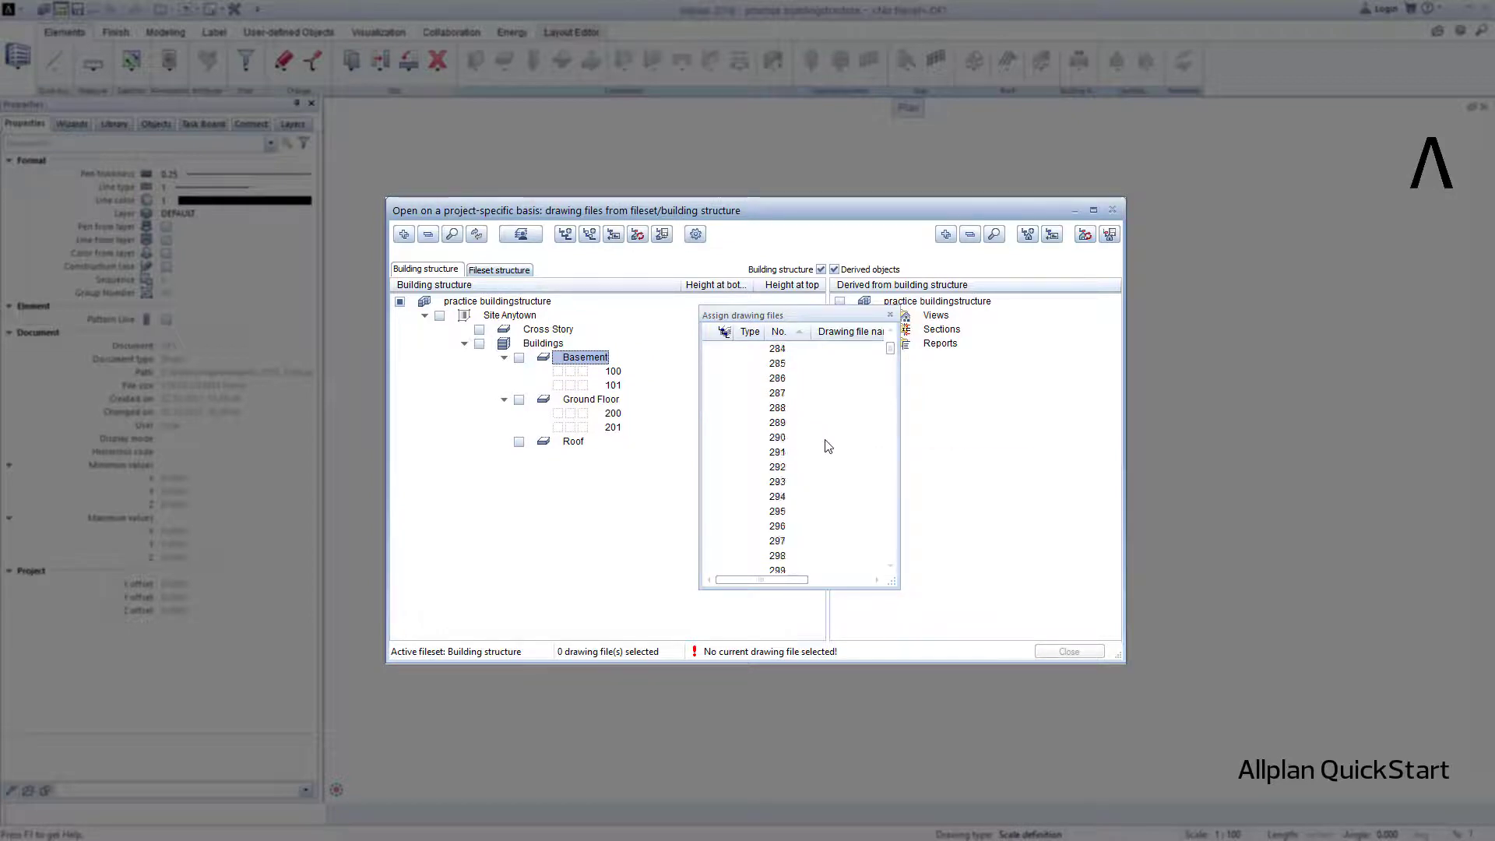
scroll(828, 446, "down", 3)
left_click(778, 451)
left_click(782, 467, "shift")
left_click_drag(781, 467, 576, 441)
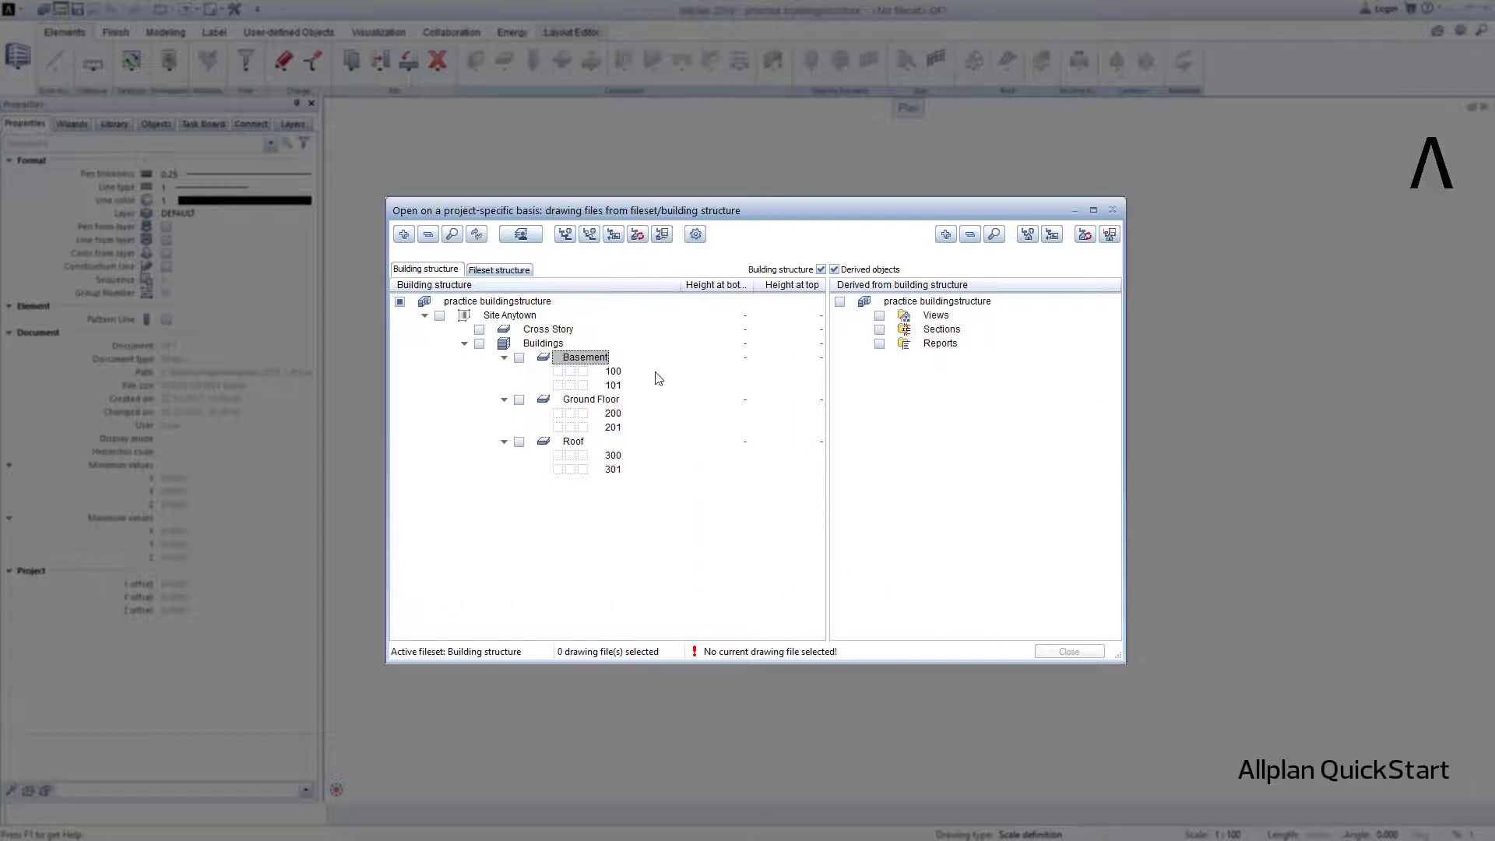
Name drawing file 100 Basement and drawing file 200 Ground Floor
left_click(614, 372)
left_click(614, 375)
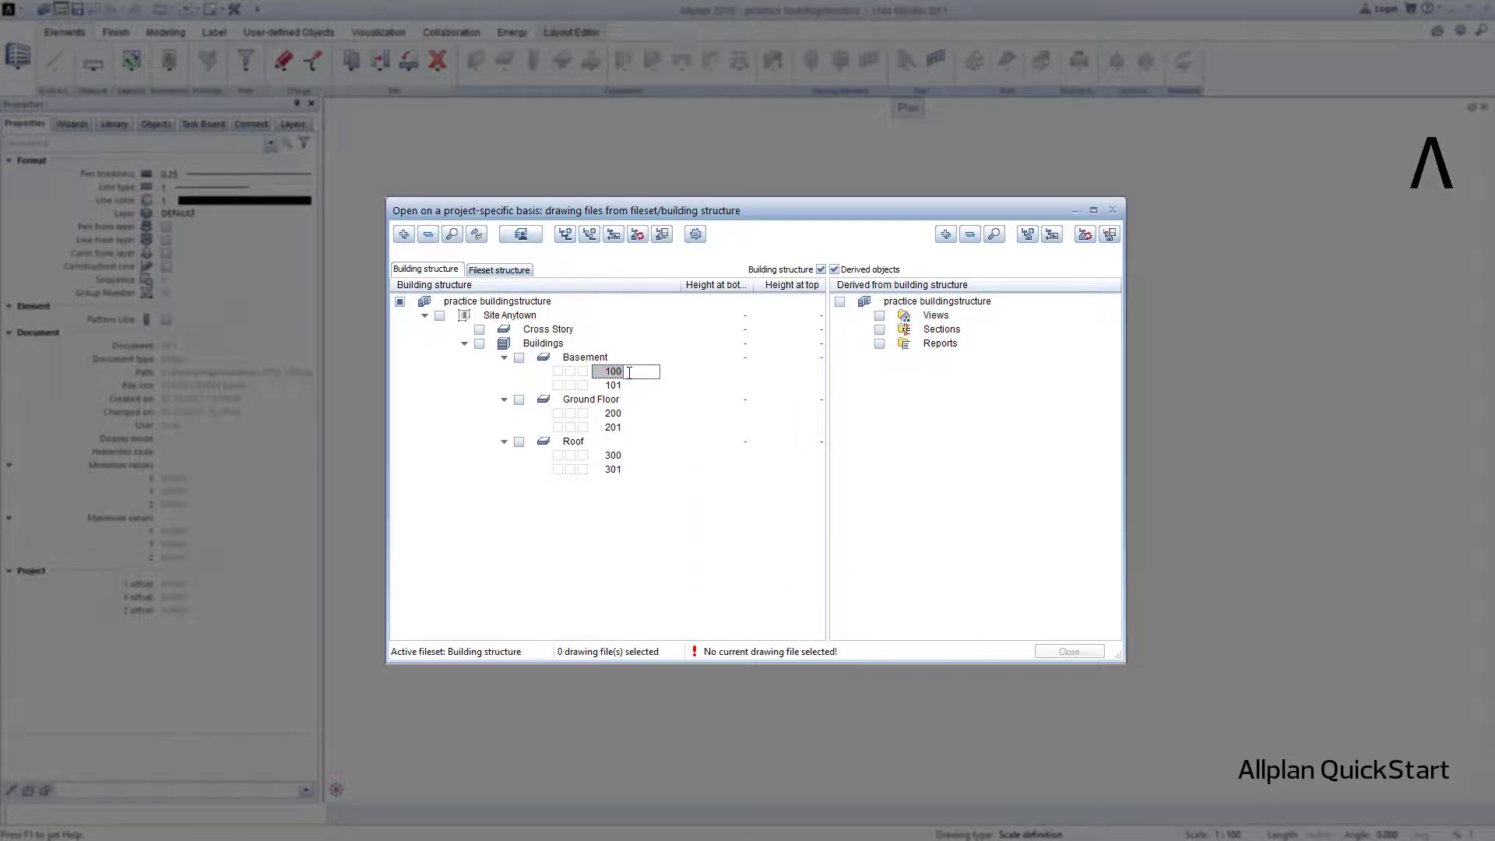
type("Basement")
left_click(632, 413)
left_click(646, 419)
type("Ground ")
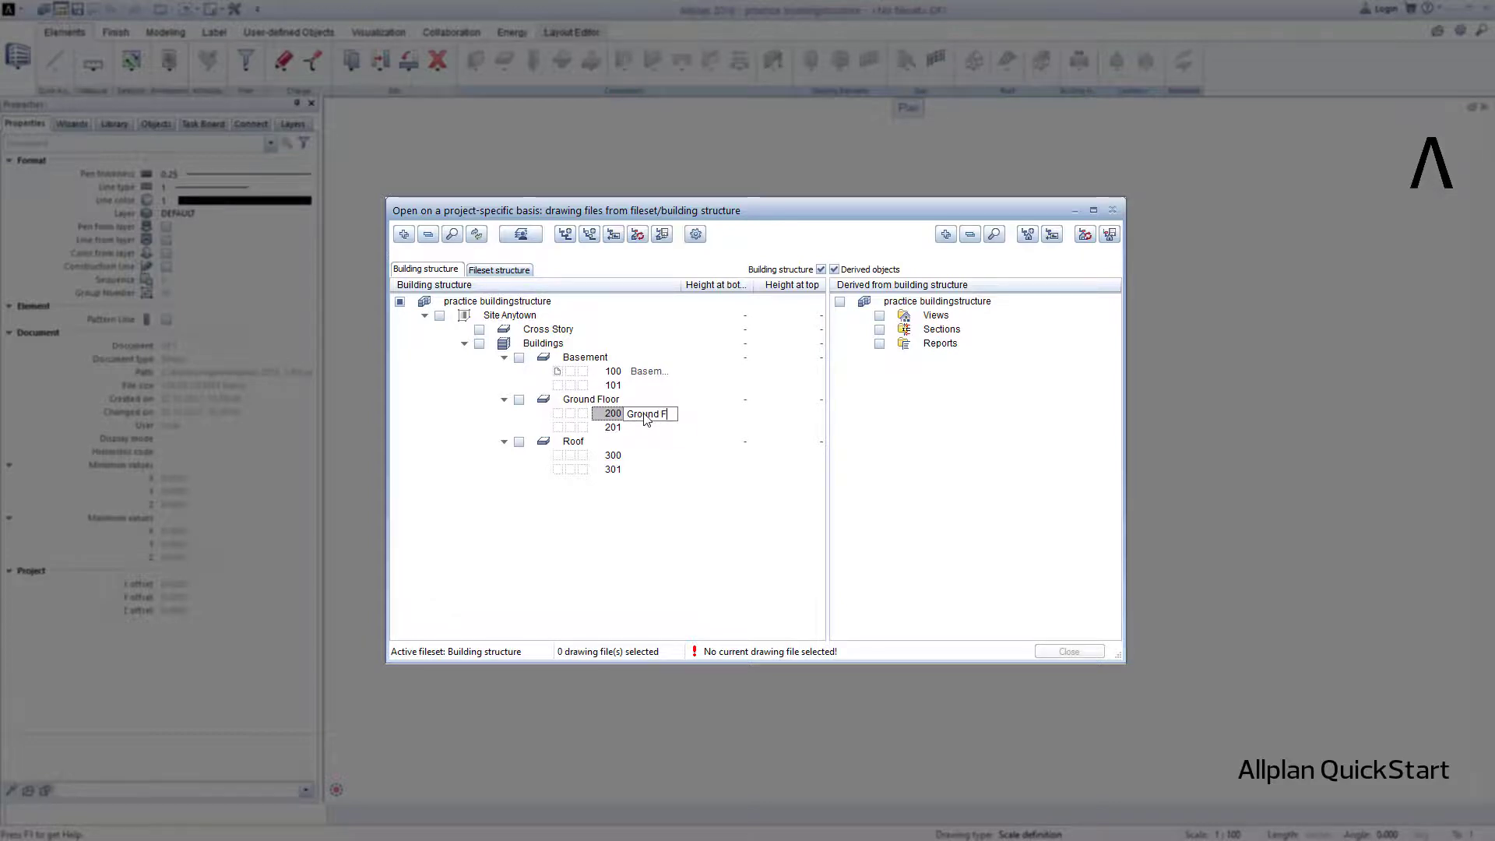
type("Floor")
key("Return")
Name drawing file 300 under the Roof story Roof
left_click(635, 458)
left_click(656, 459)
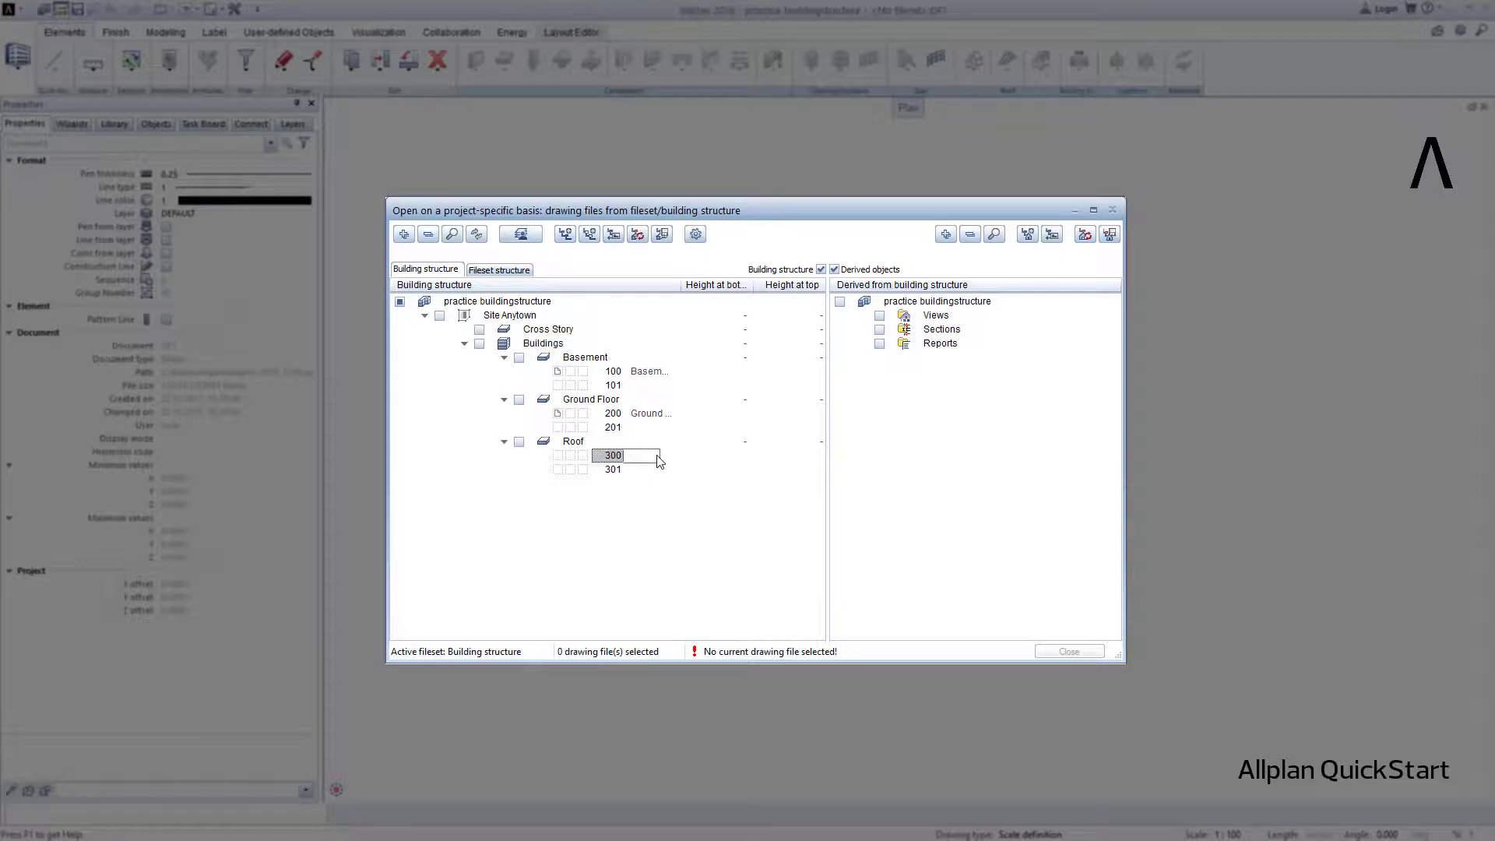
type("Roof")
key("Return")
left_click(586, 519)
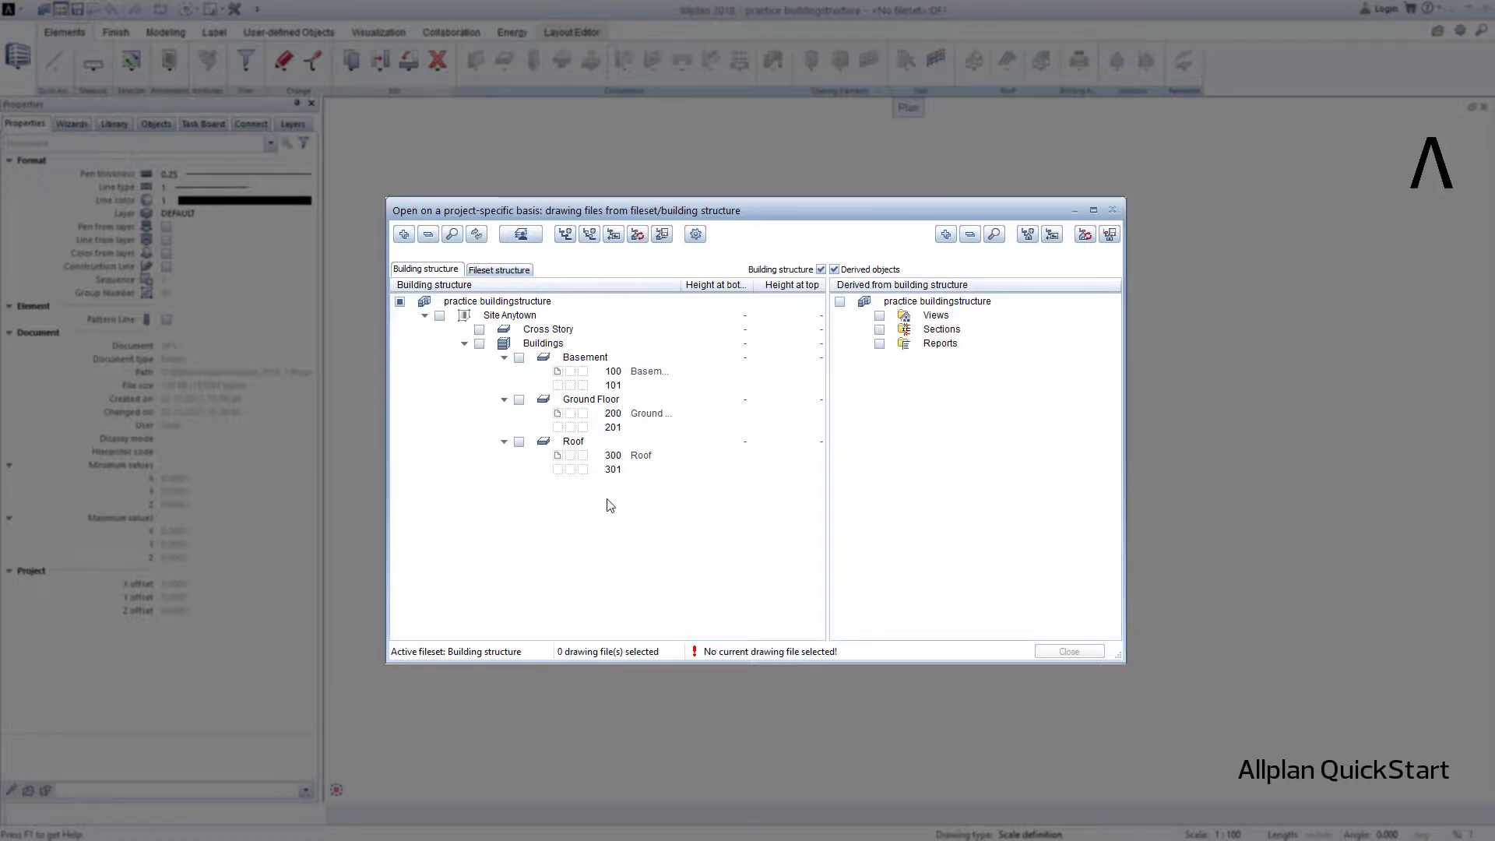
left_click(614, 413)
left_click(614, 430)
left_click(614, 457)
left_click(615, 472)
left_click(614, 373)
left_click(611, 384)
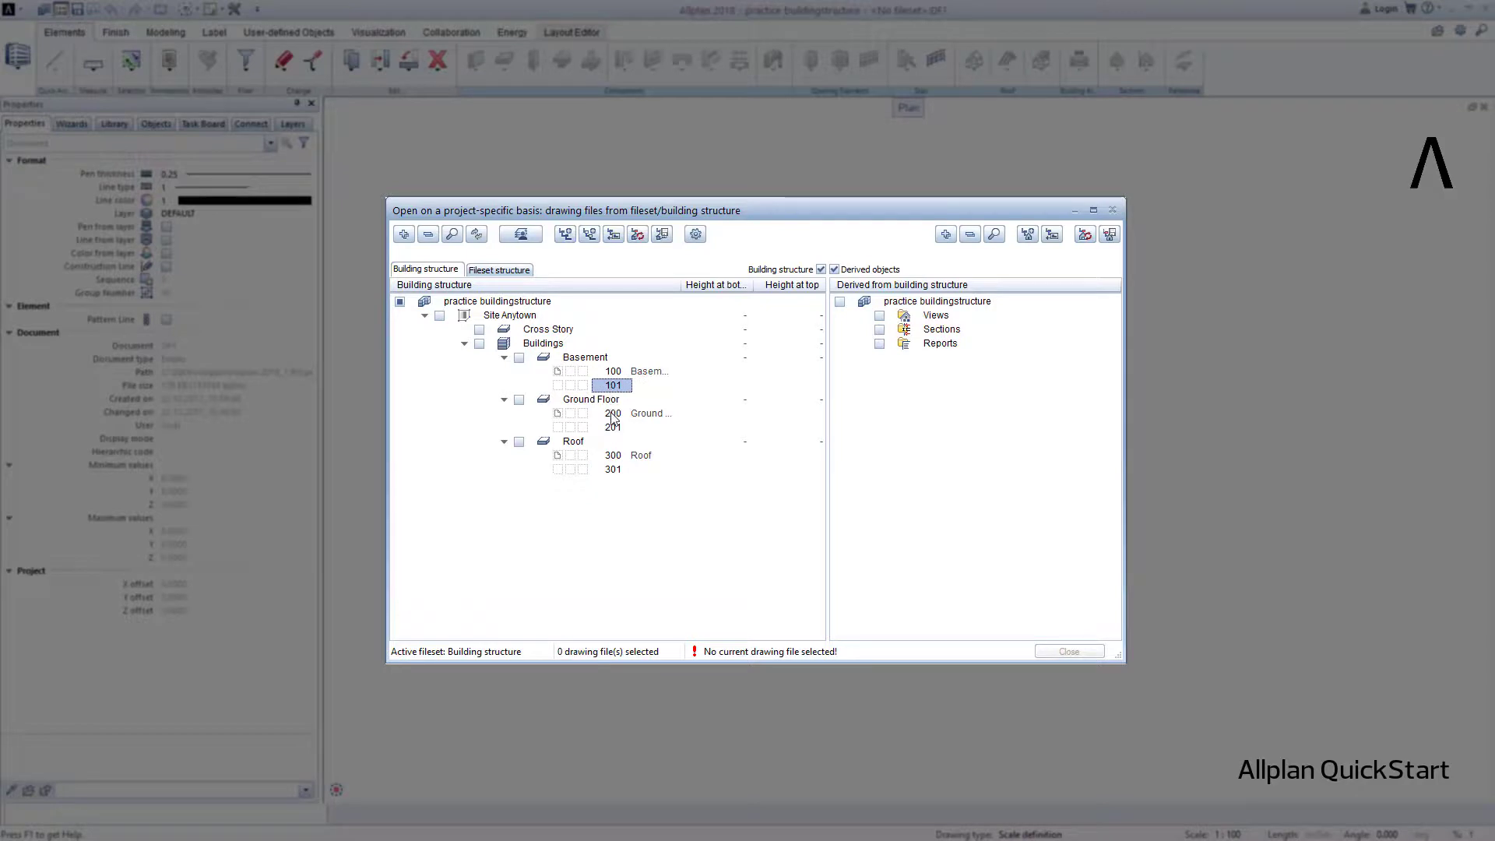
left_click(613, 417)
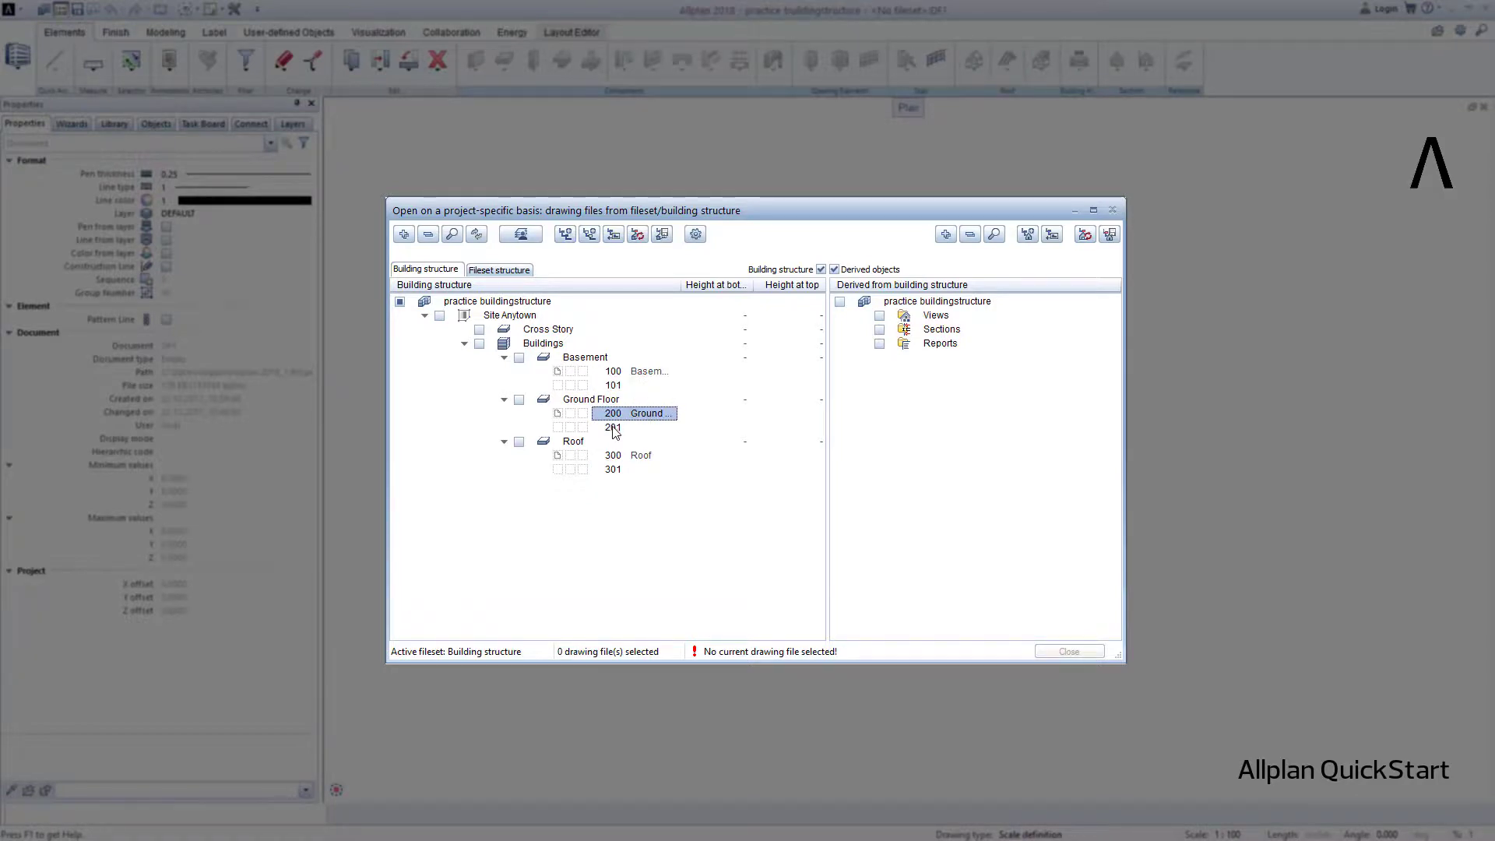
left_click(614, 430)
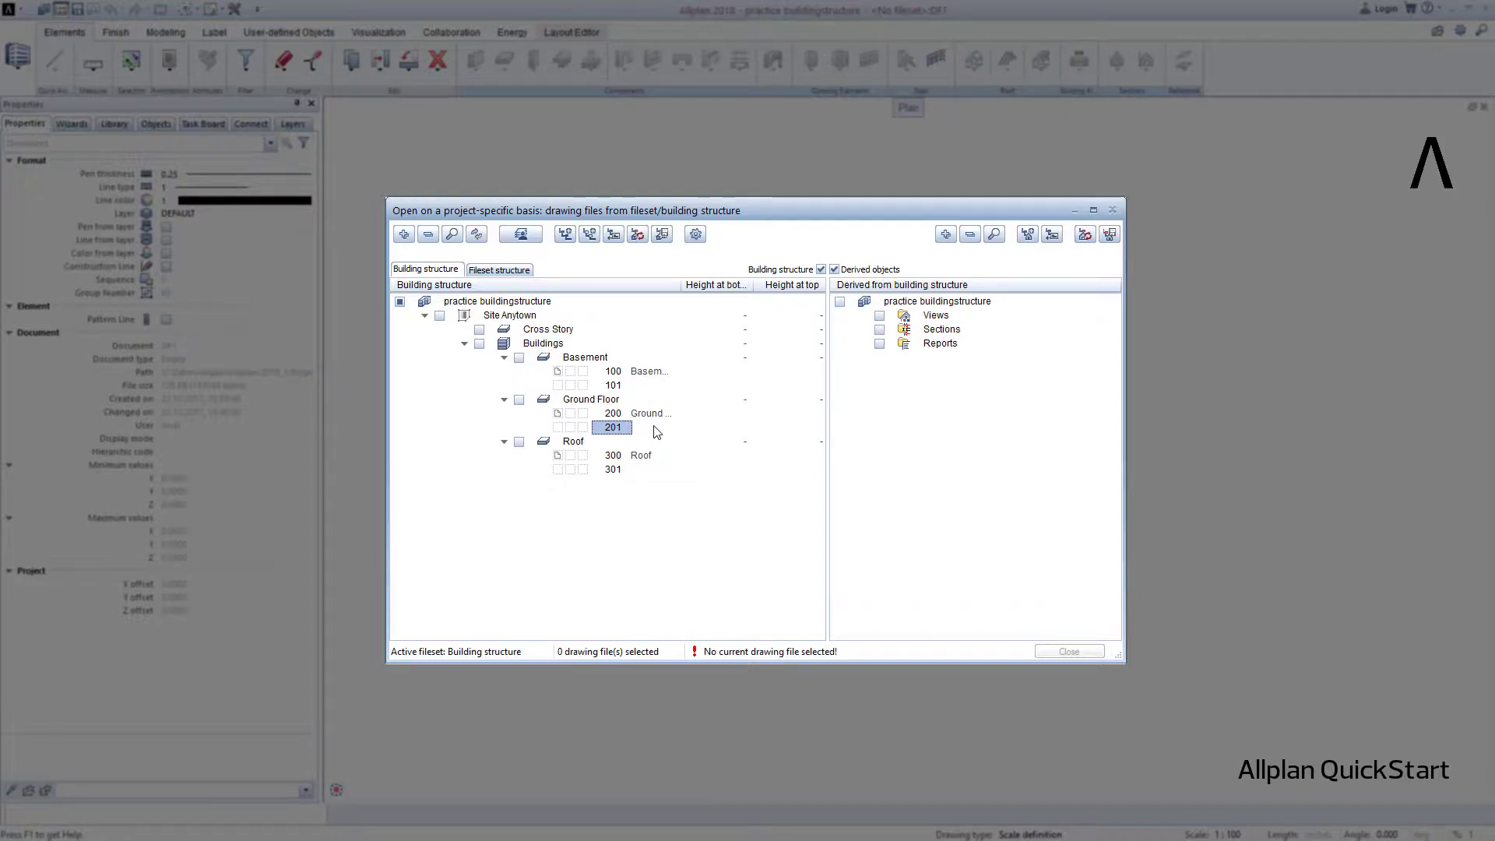
Open drawing file 200 of the Ground Floor as the current file and bring the project-specific file selection dialog back up
left_click(611, 413)
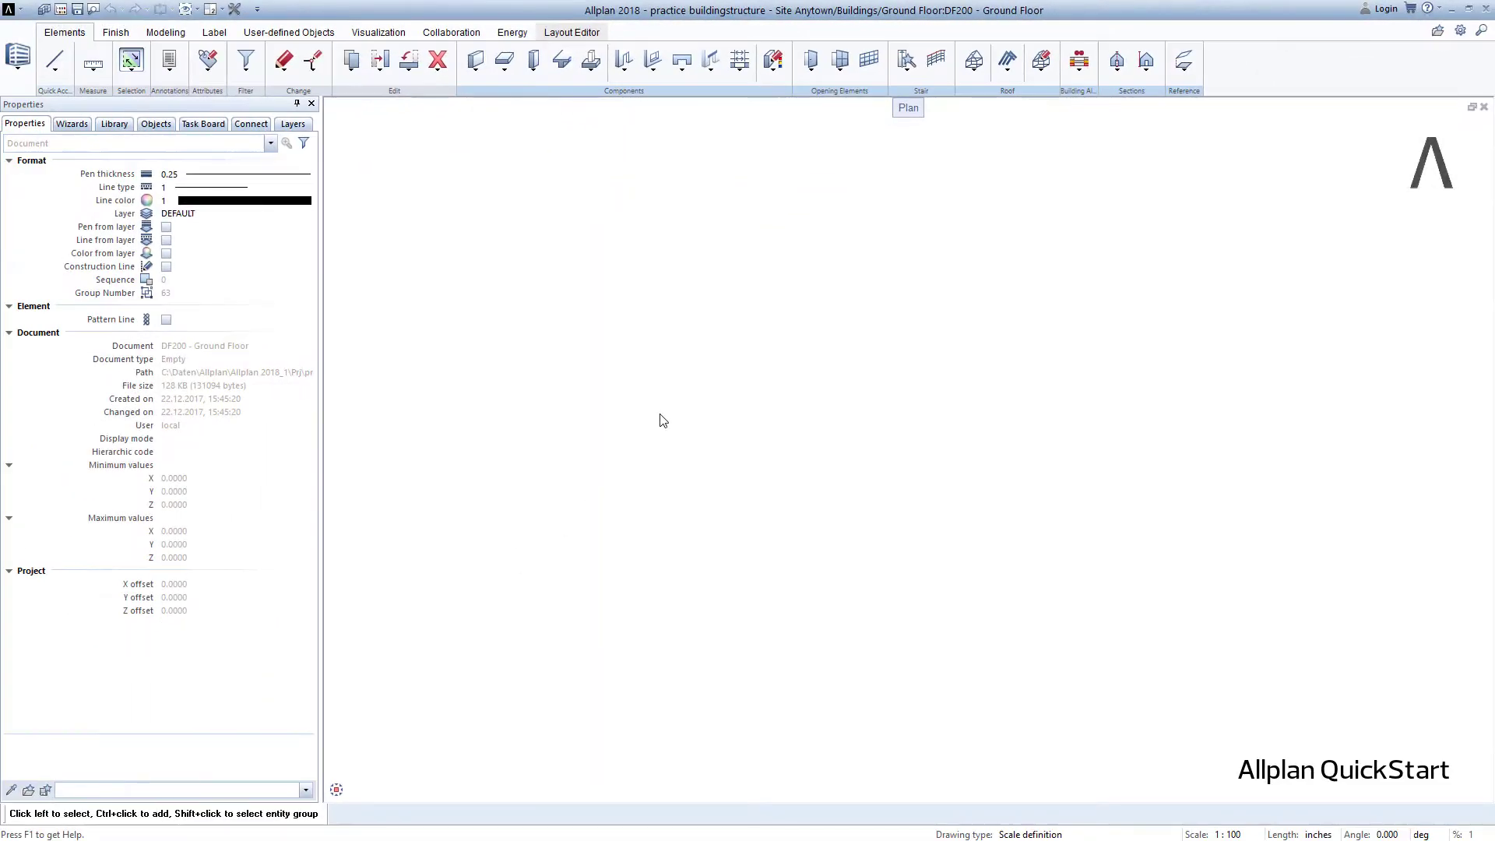
key("F2")
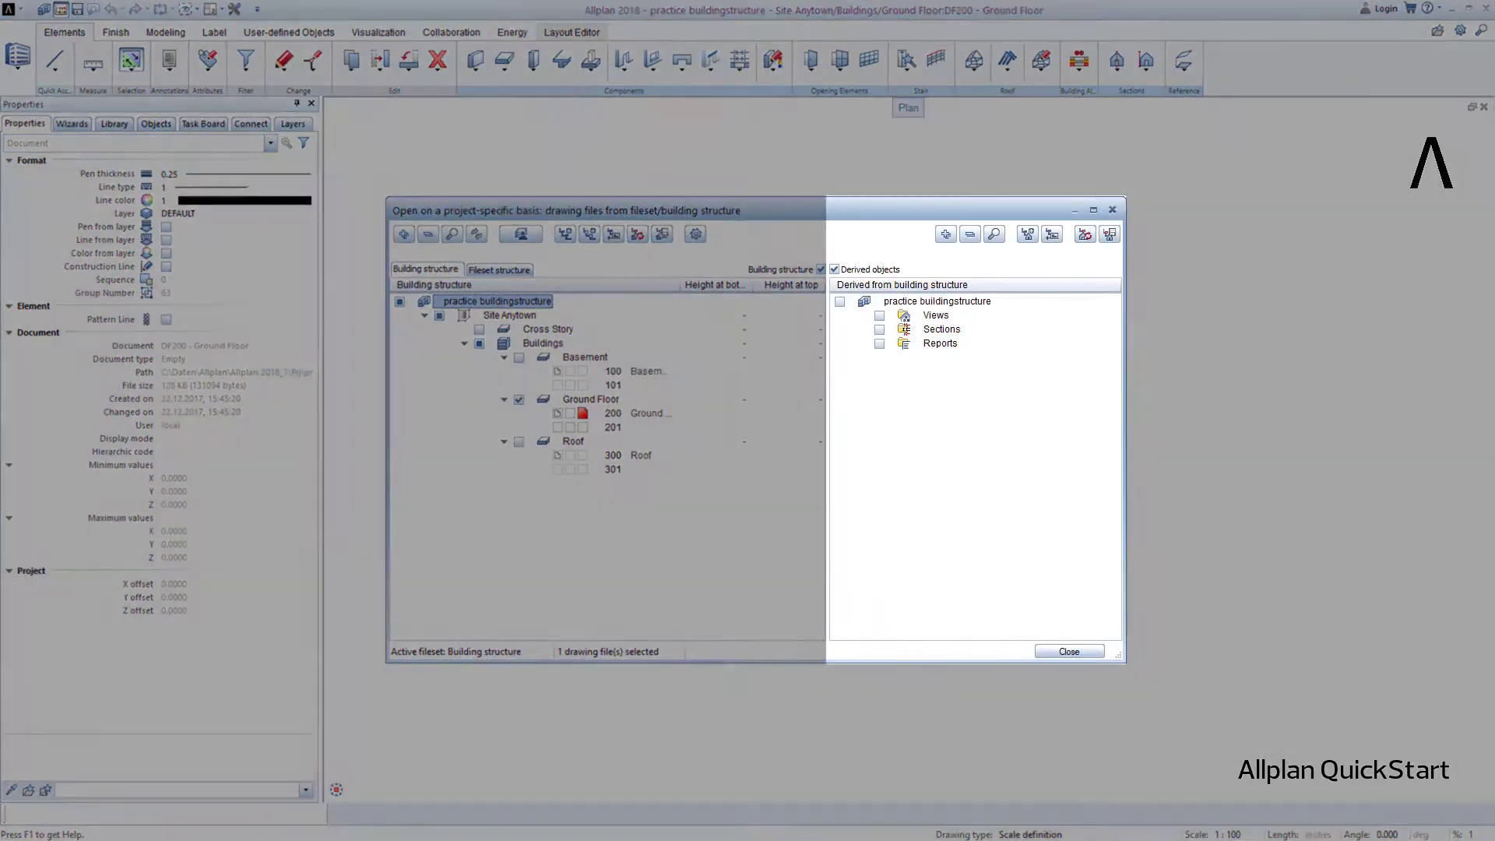